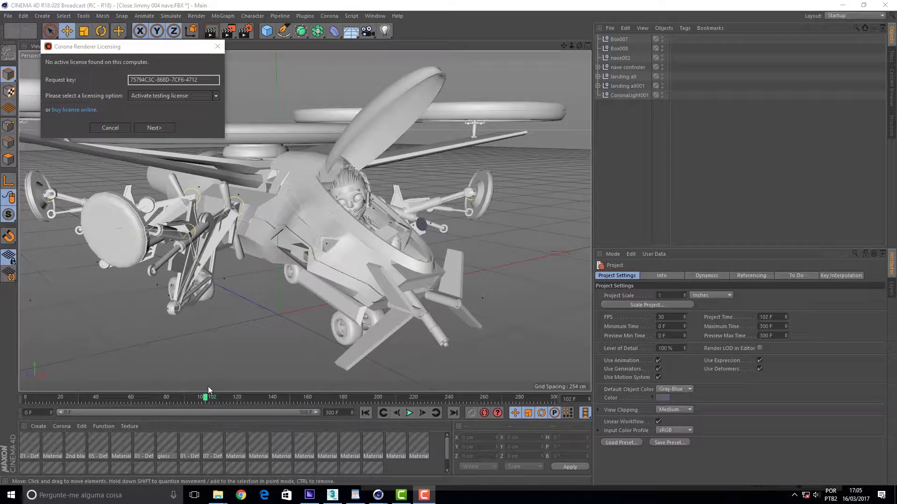
Scrub through the imported ship animation and examine the ship, pilot and cockpit from the front and side.
left_click(203, 399)
mouse_move(164, 397)
left_mouse_down()
mouse_move(22, 417)
mouse_move(174, 390)
left_mouse_up()
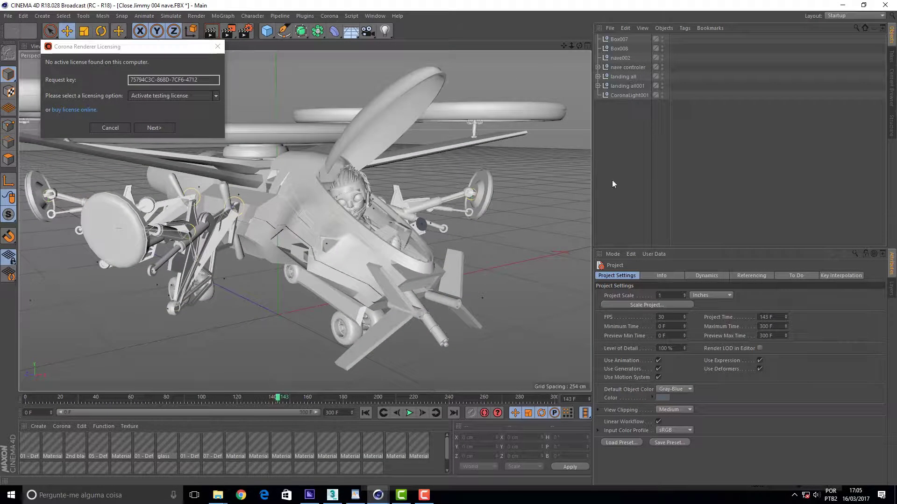
left_click_drag(173, 405, 260, 401)
left_click_drag(579, 45, 560, 49)
left_click_drag(305, 221, 305, 221, "alt")
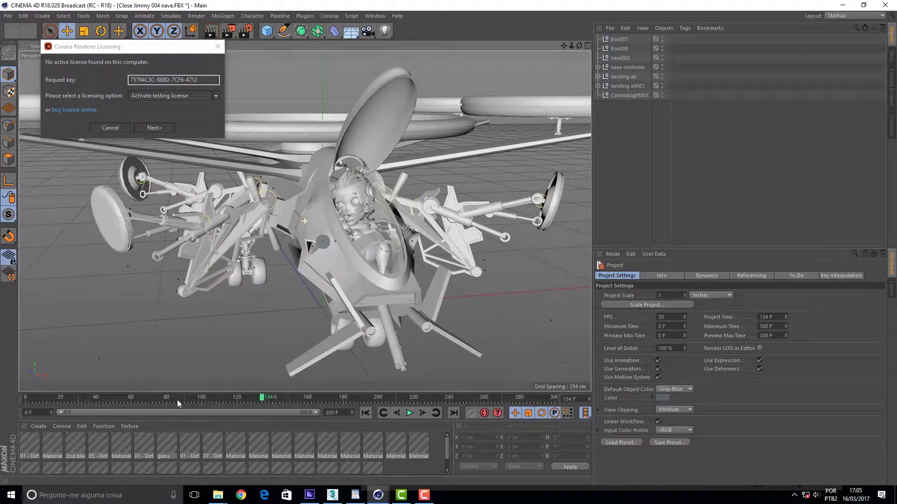
left_click_drag(261, 401, 206, 401)
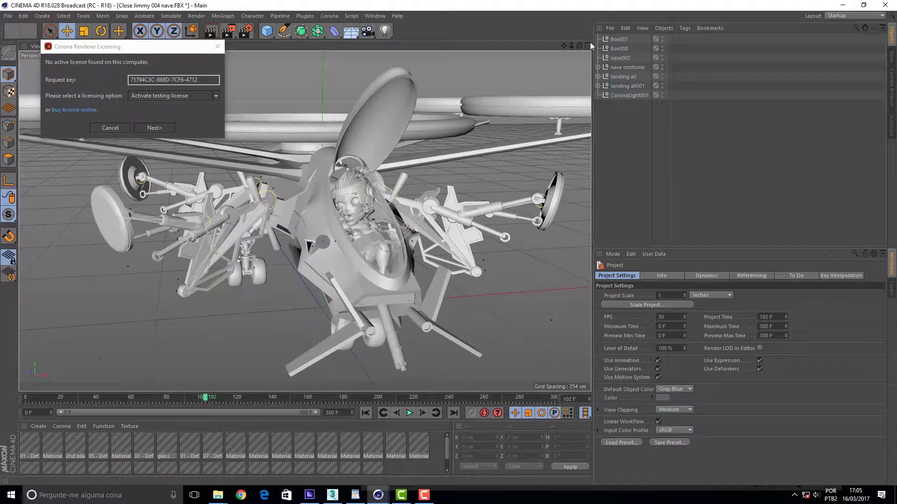
left_click_drag(576, 46, 569, 98)
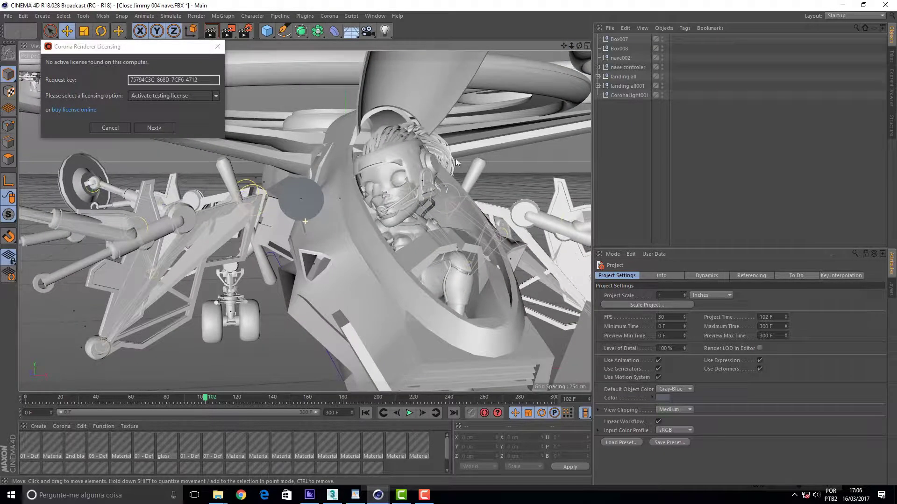
left_click_drag(579, 45, 369, 137)
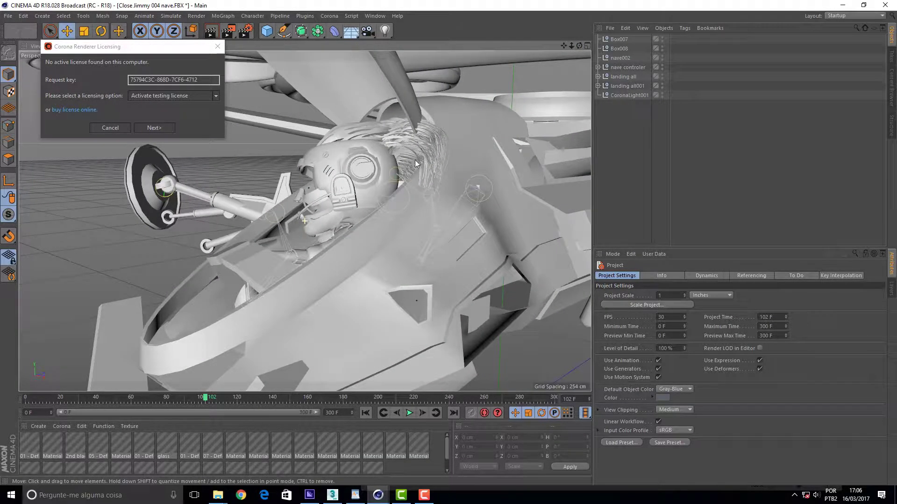
left_click_drag(205, 398, 270, 381)
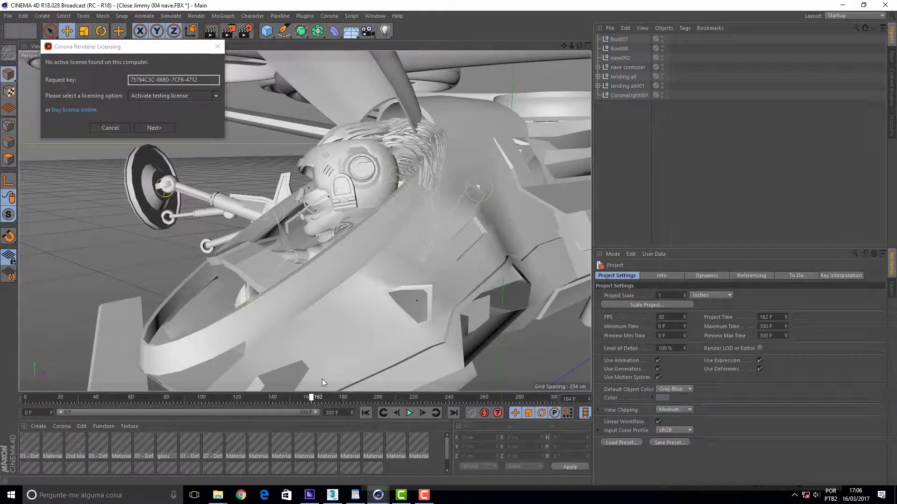
Examine the cockpit and landing legs from several angles and distances while scrubbing the timeline back to frame 92.
left_click_drag(344, 368, 343, 368)
left_click_drag(304, 220, 385, 220, "alt")
left_click_drag(386, 329, 358, 346, "alt")
left_click_drag(343, 401, 268, 398)
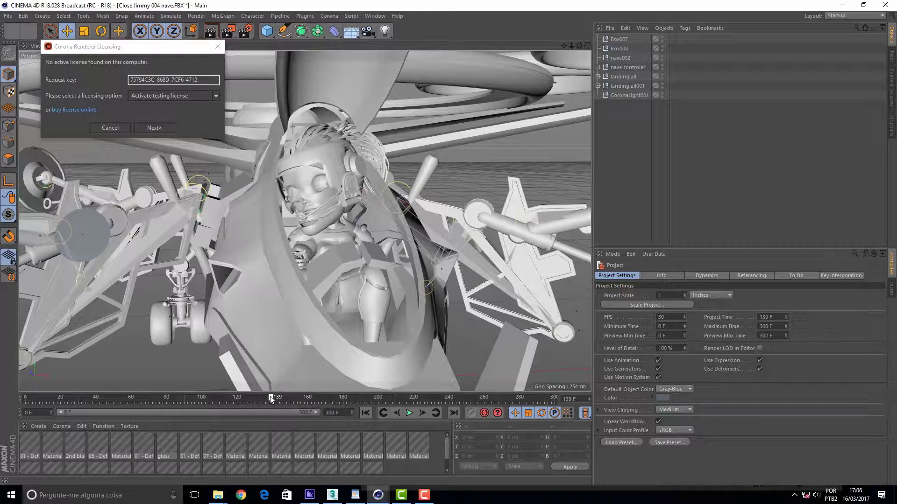
left_click_drag(304, 221, 230, 278, "alt")
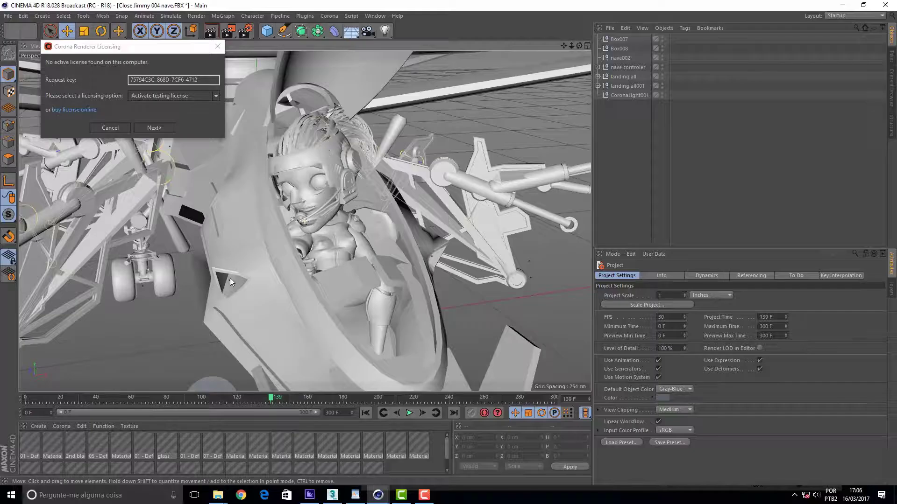
scroll(367, 190, "down", 3)
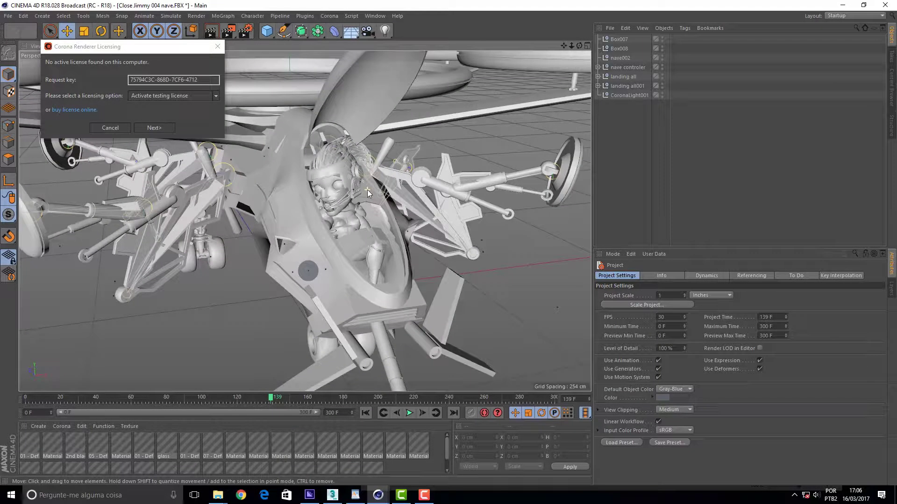
scroll(368, 190, "down", 2)
left_click(268, 401)
left_click_drag(268, 401, 215, 368)
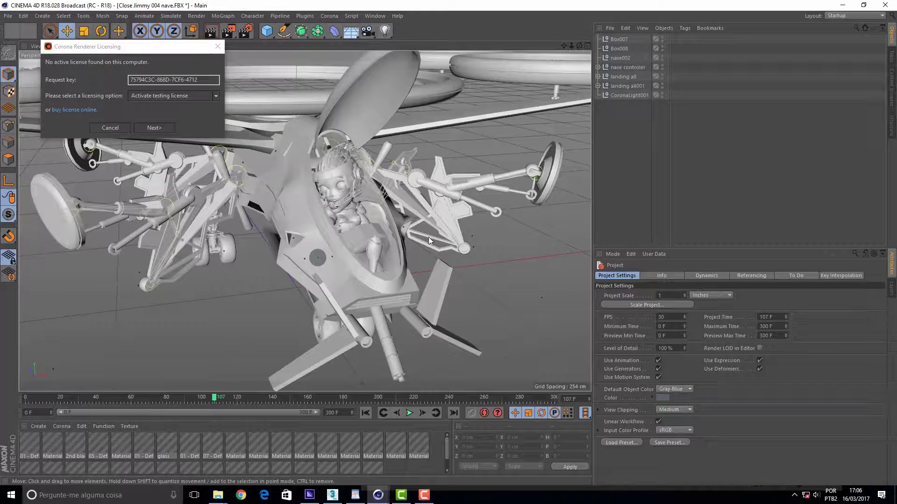
left_click_drag(579, 46, 497, 243)
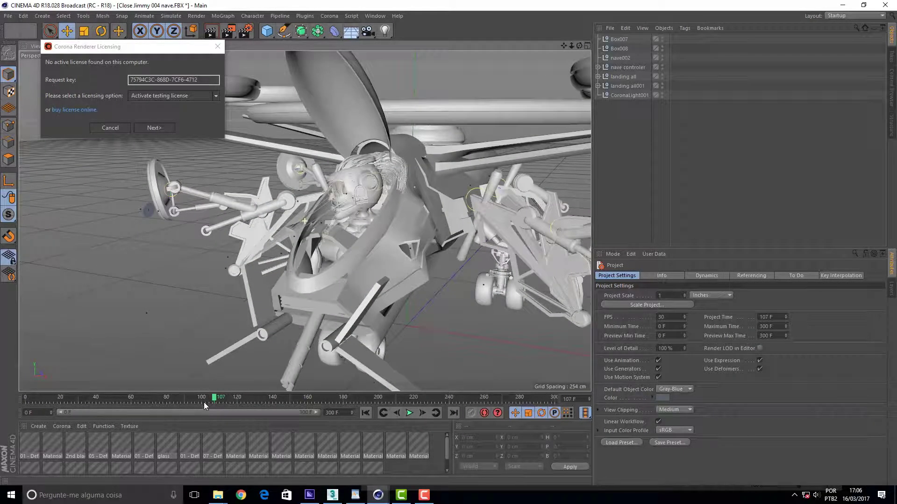
left_click_drag(212, 403, 189, 397)
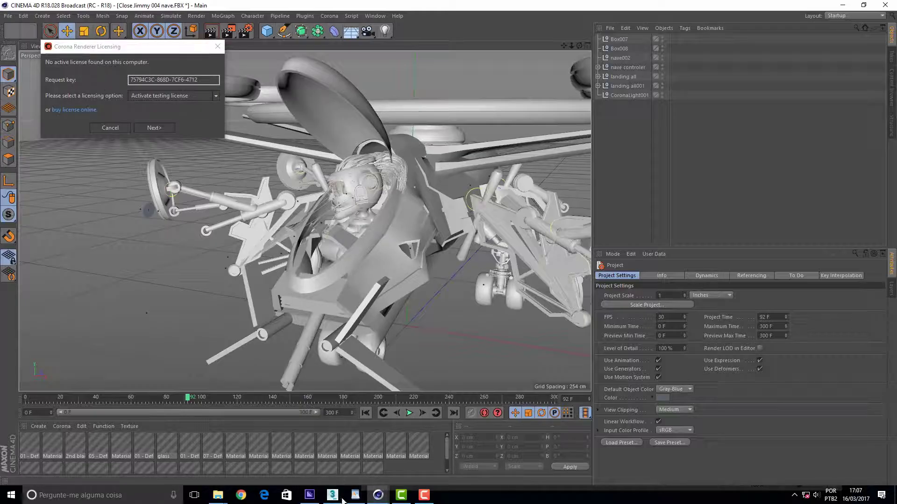
Bring up the WordPad document with the license code and try to activate Corona's testing license by pasting the activation key.
left_click(358, 499)
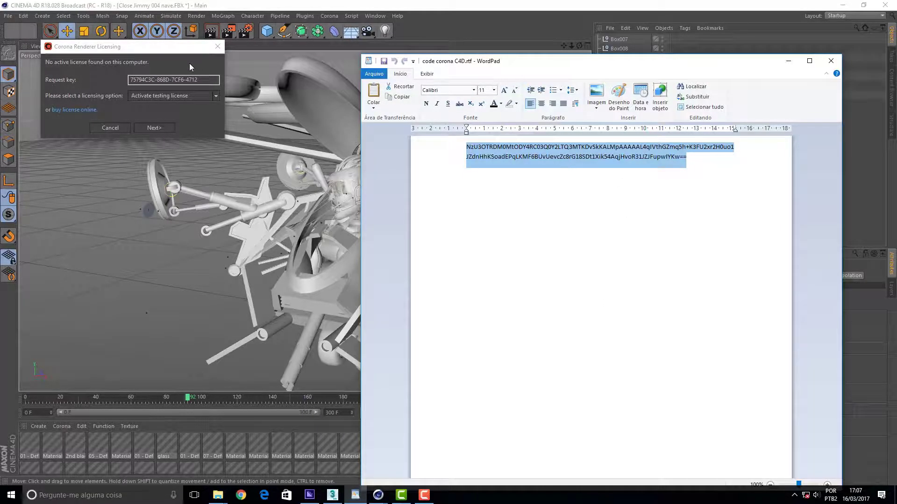
left_click(162, 94)
left_click(155, 128)
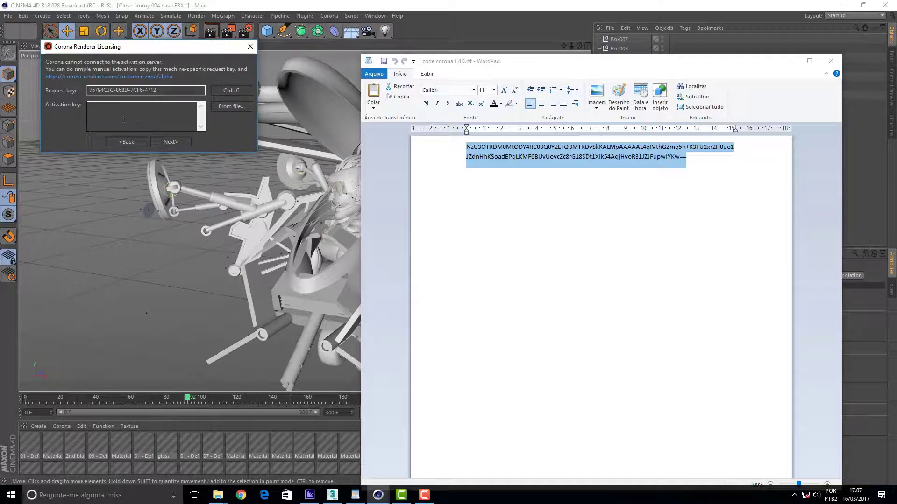
key("ctrl+v")
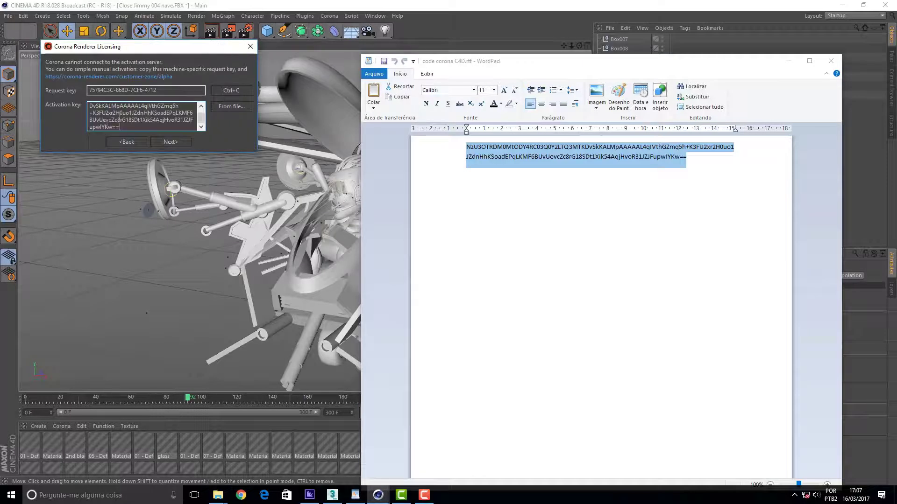
left_click(175, 142)
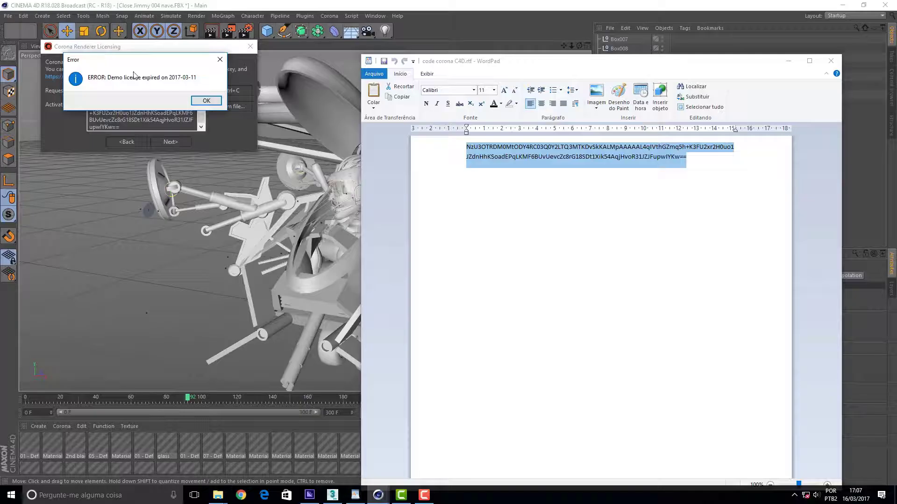
left_click(207, 102)
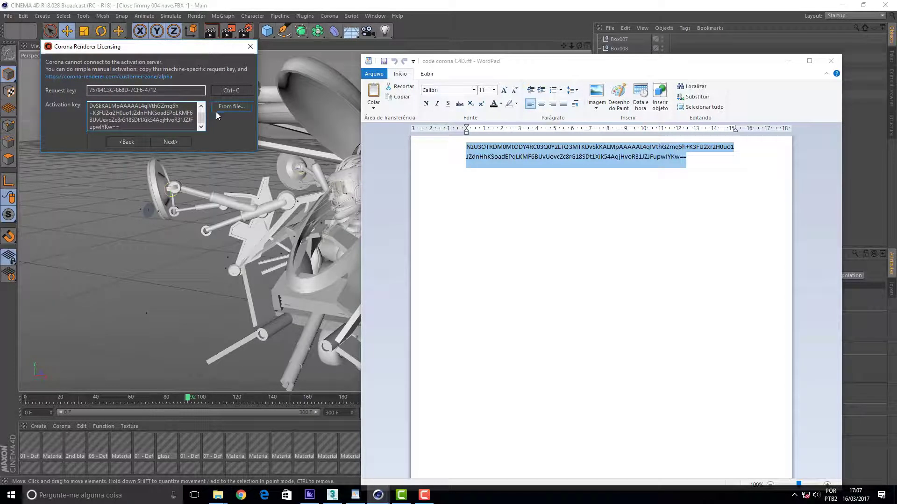
Close the Corona licensing dialog and the WordPad document containing the activation code.
left_click(240, 106)
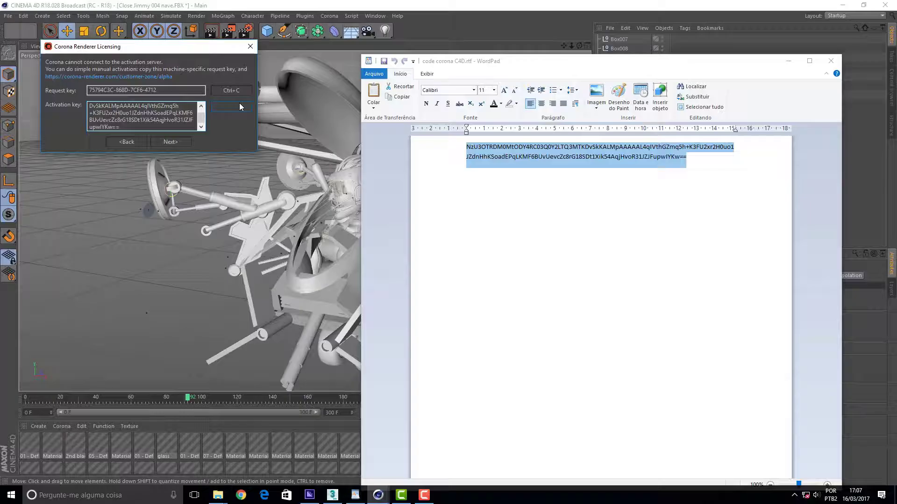
left_click(255, 47)
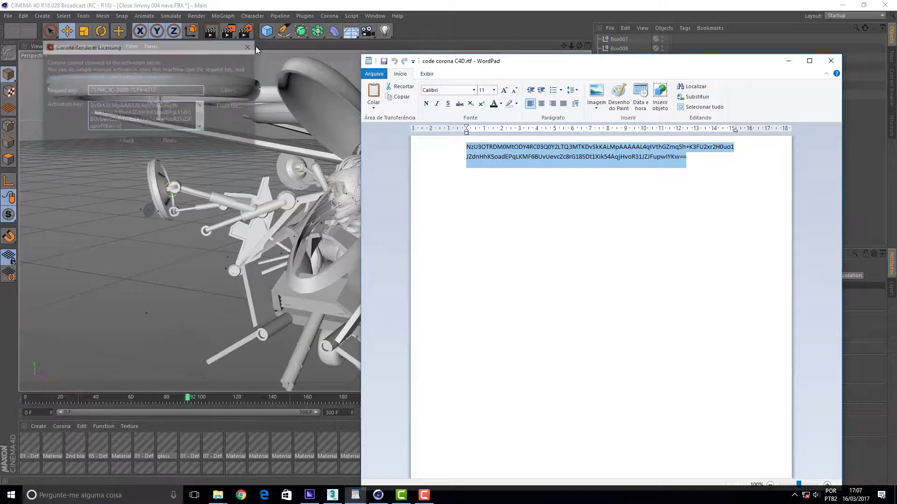
left_click(831, 61)
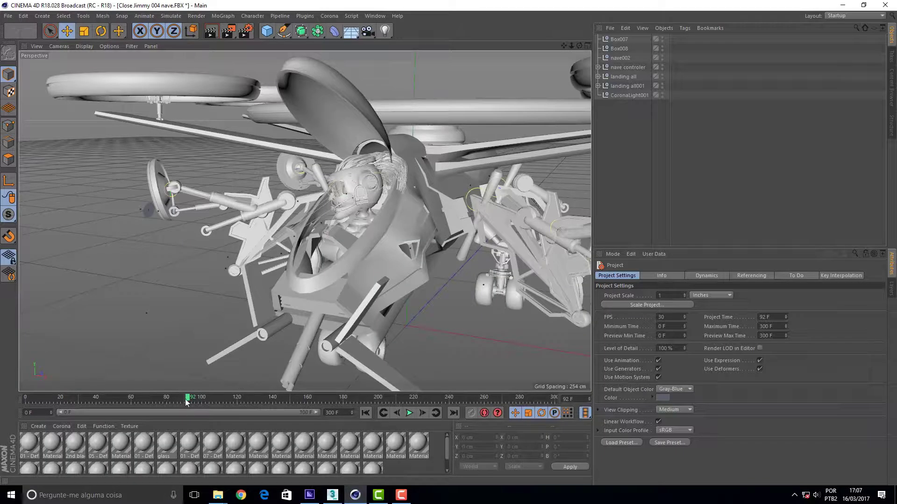
Review the ship up to frame 105, then switch to 3ds Max and scrub through the original hangar scene's animation.
left_click_drag(188, 401, 211, 397)
left_click_drag(578, 47, 447, 107)
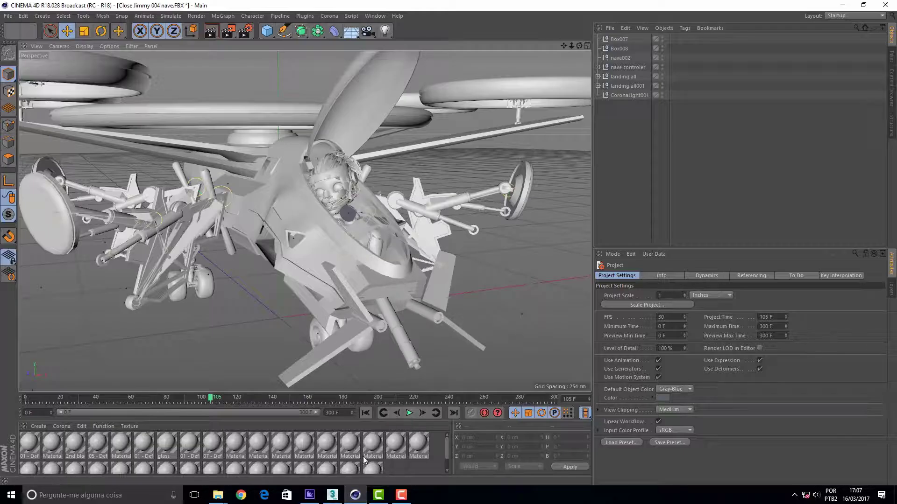
left_click(332, 496)
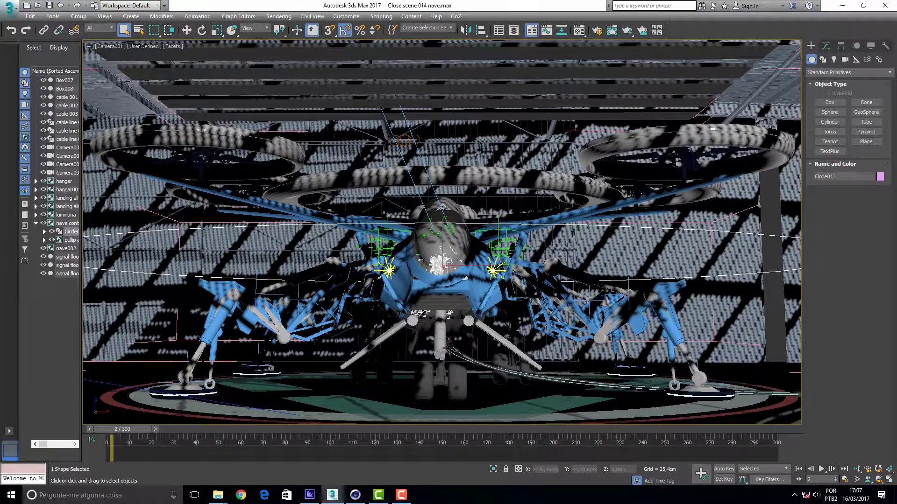
left_click_drag(142, 431, 544, 424)
left_click_drag(475, 426, 445, 423)
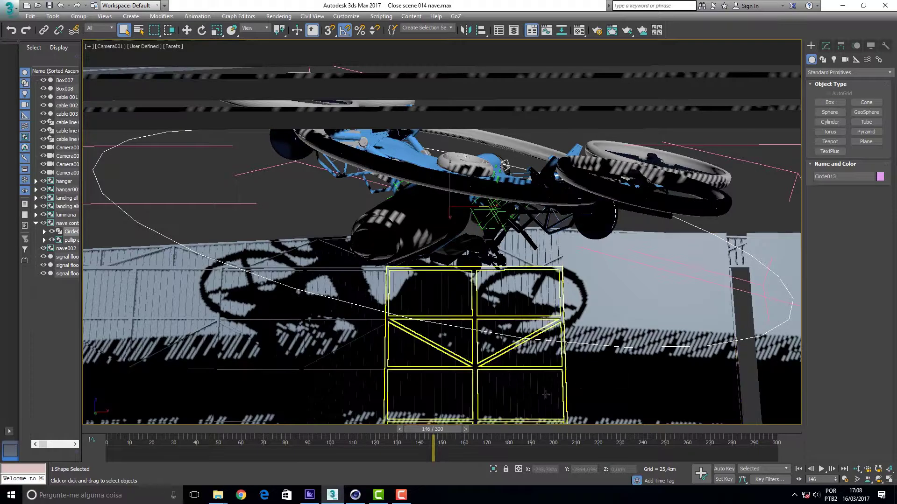
left_click_drag(321, 429, 79, 433)
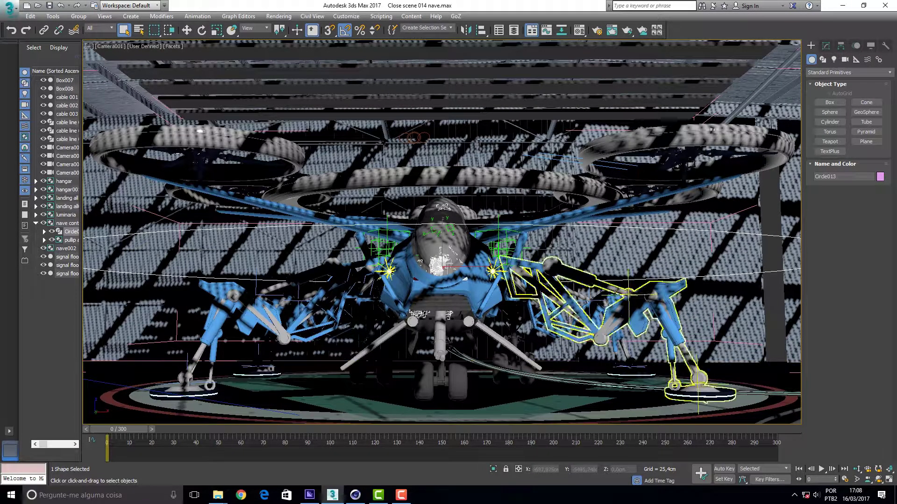
Isolate the landing leg group land002 with its box-shaped control helper and unlink the two from their parents.
left_click(628, 276)
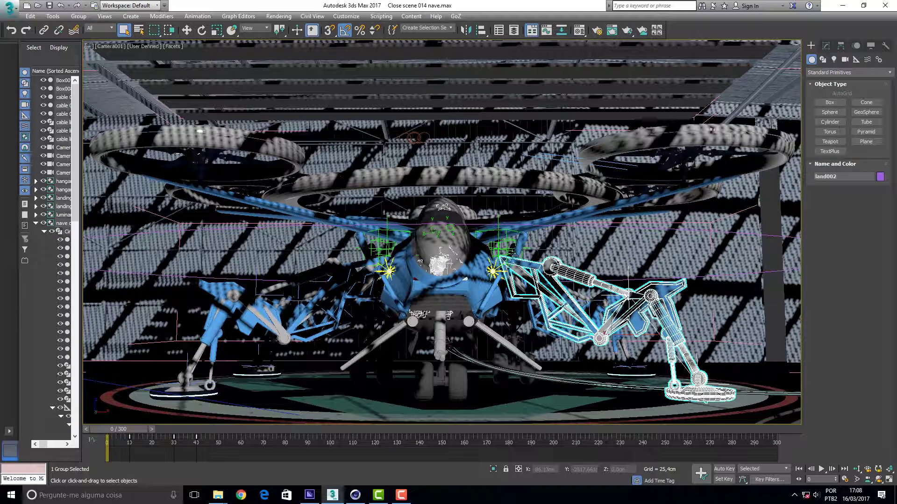
left_click(501, 238, "ctrl")
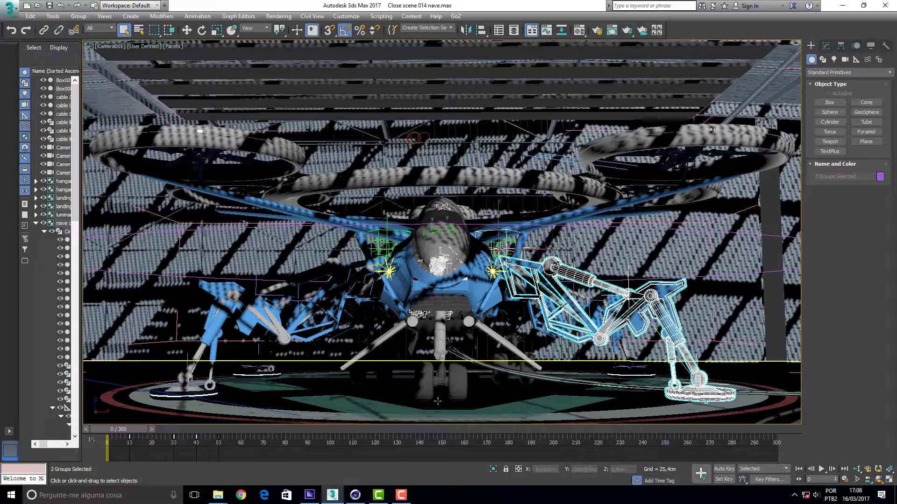
left_click(494, 469)
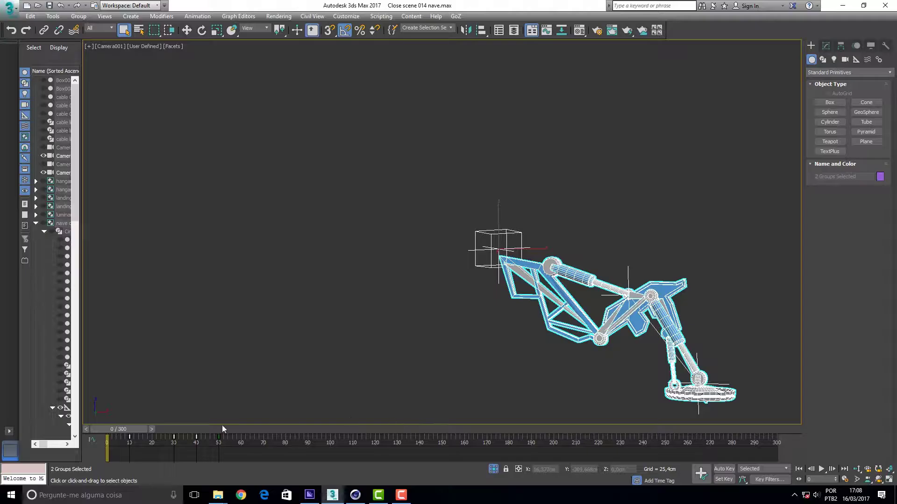
left_click_drag(137, 429, 119, 430)
left_click(58, 32)
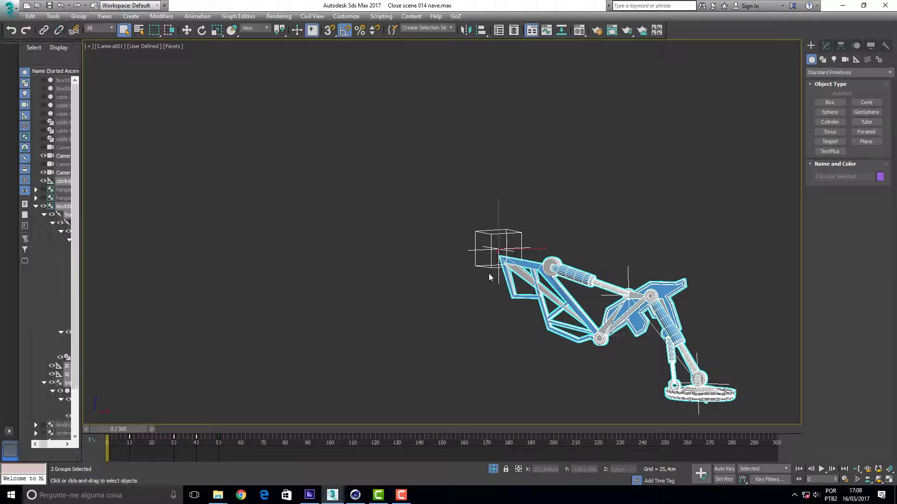
Select the control land 01 helper and change the viewport from Camera001 to Perspective.
left_click(506, 240)
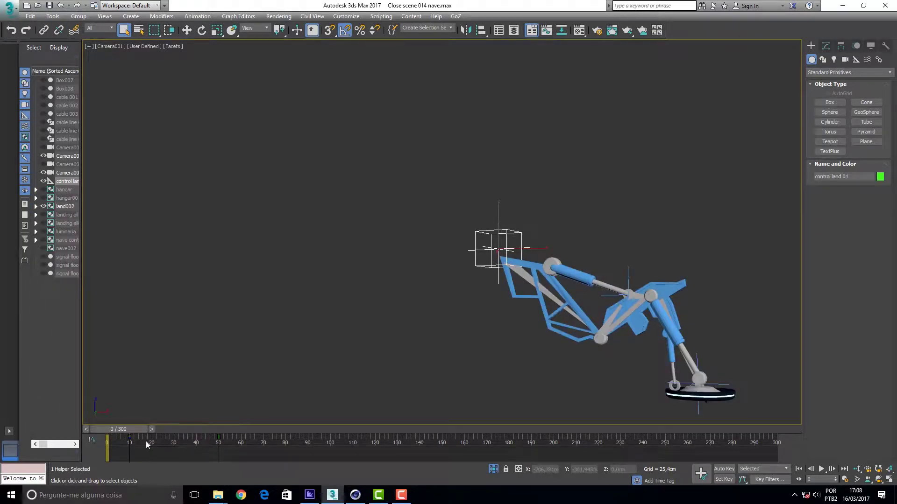
left_click_drag(119, 434, 32, 441)
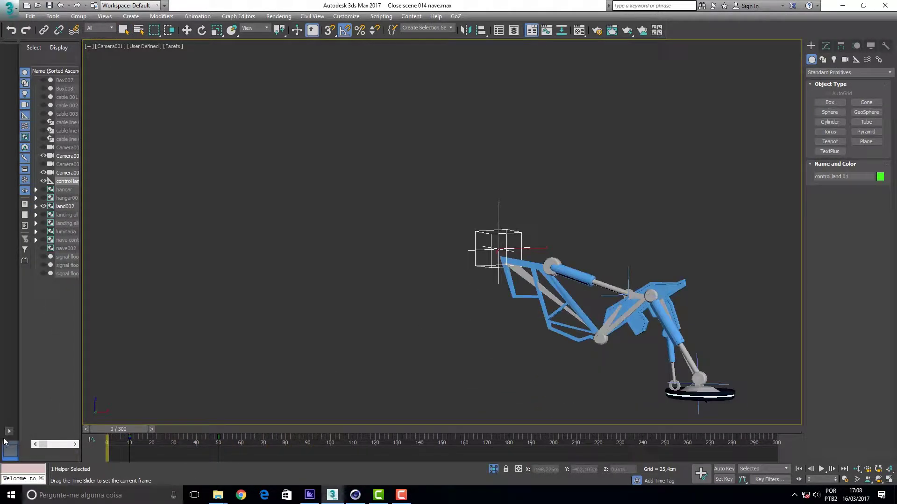
left_click(109, 46)
left_click(150, 80)
left_click_drag(149, 428, 46, 419)
key("q")
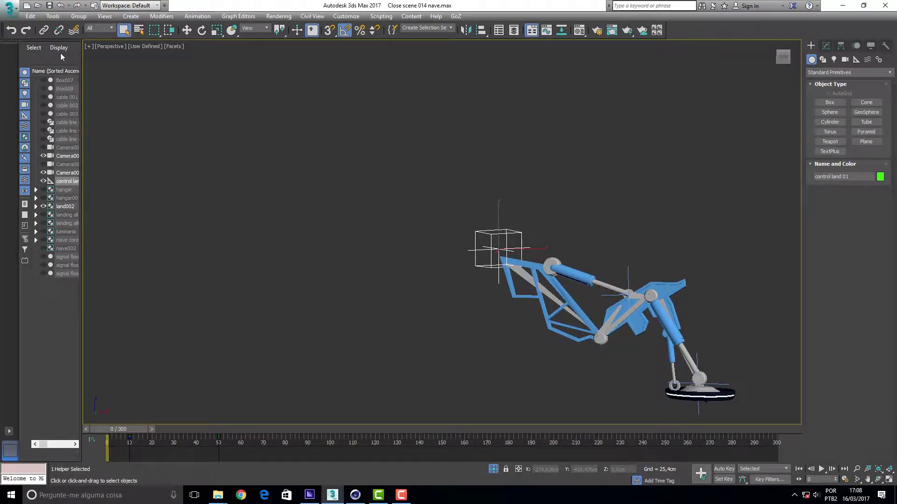
Link the land002 leg group to the control land 01 helper as its parent, staying at frame 0.
left_click(43, 30)
left_click_drag(589, 277, 507, 239)
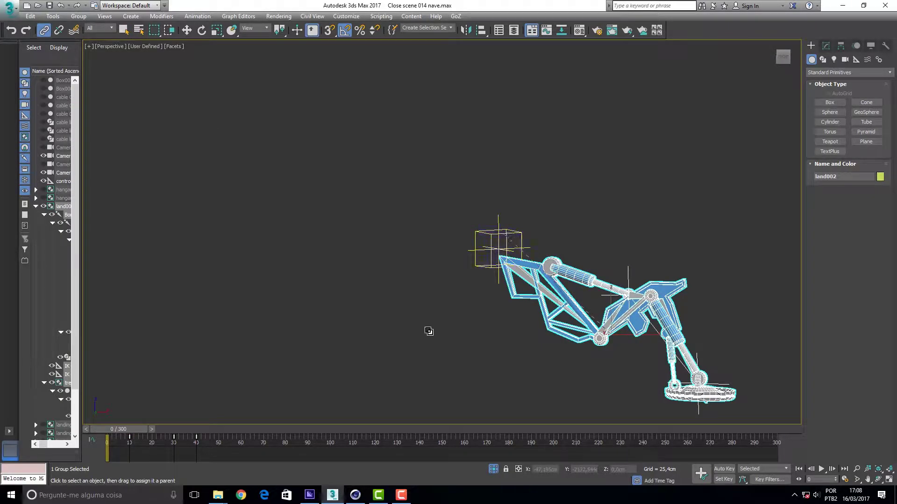
left_click_drag(118, 431, 56, 427)
Mirror the landing leg together with its control helper across the X axis as a copy.
mouse_move(783, 56)
left_mouse_down()
mouse_move(789, 67)
mouse_move(773, 61)
left_mouse_up()
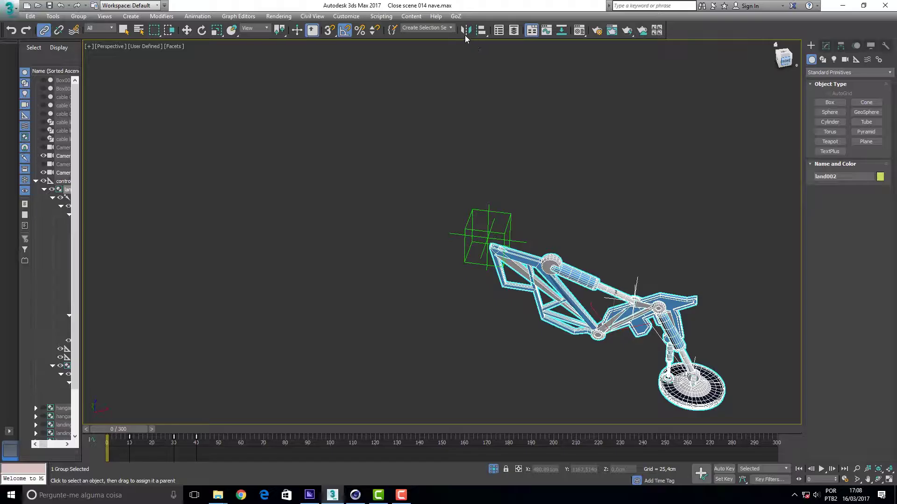
left_click_drag(571, 212, 461, 297)
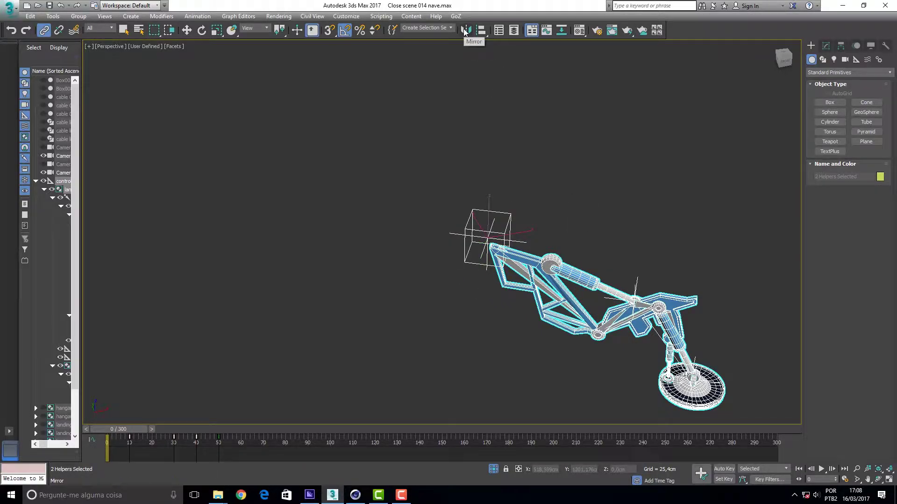
left_click(466, 30)
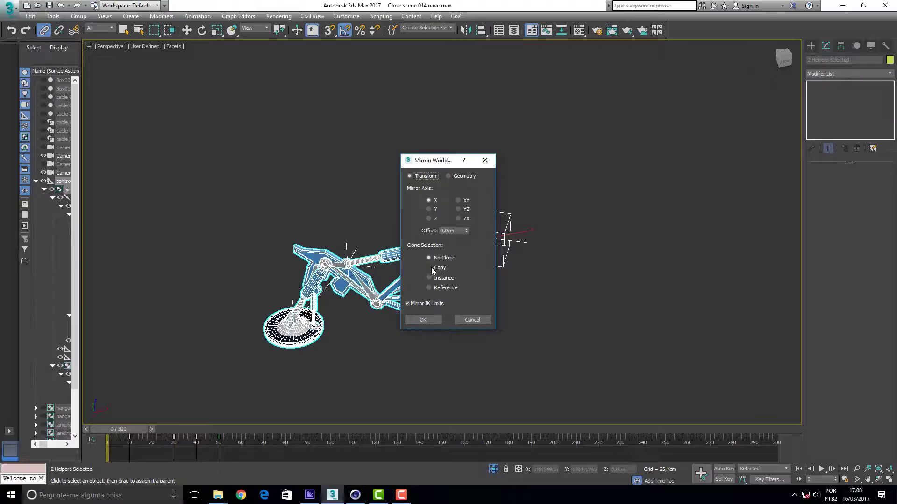
left_click(431, 269)
left_click(424, 320)
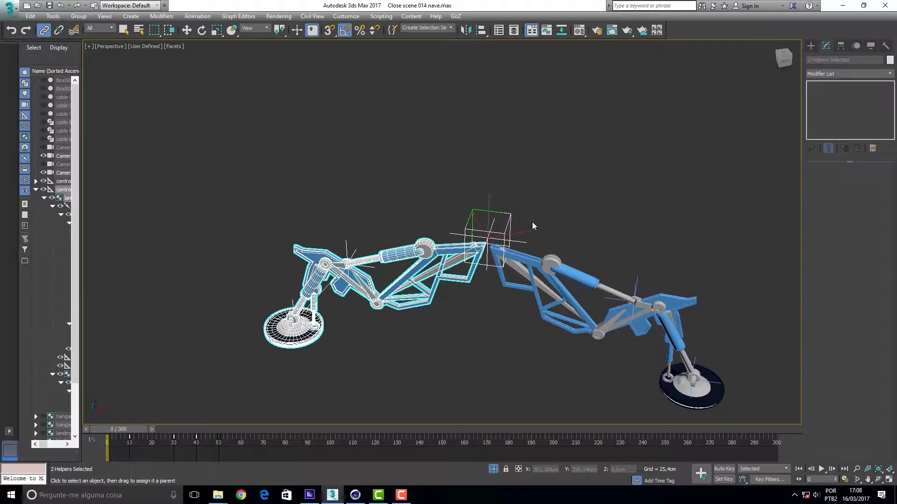
Scrub the animation between frame 0 and about frame 67 to compare the mirrored landing leg's motion with the original's.
left_click(783, 59)
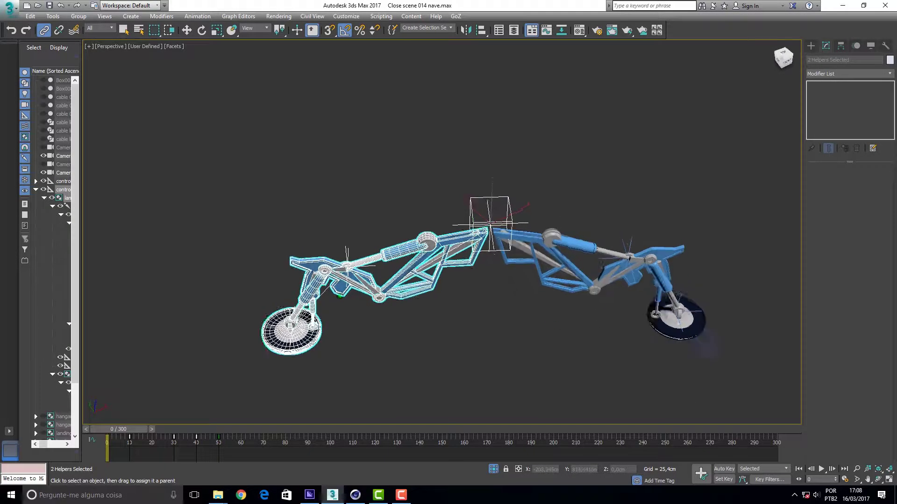
left_click_drag(127, 433, 273, 410)
key("l")
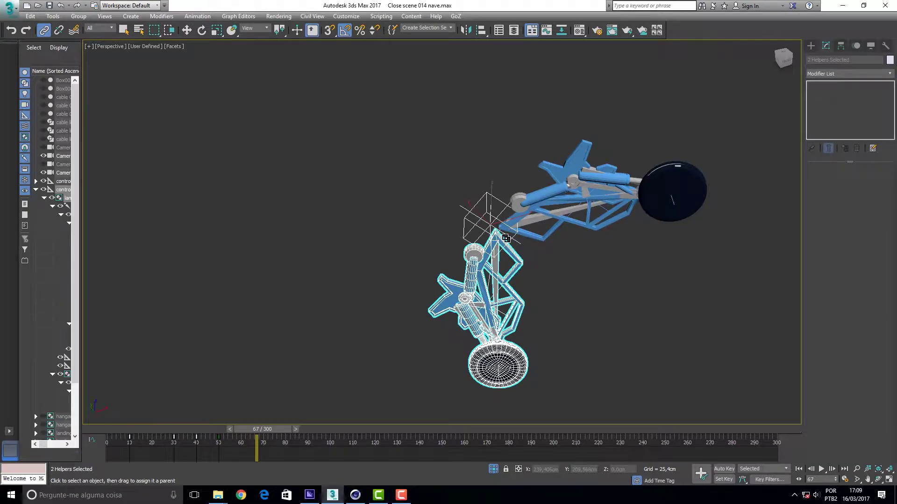
left_click_drag(275, 434, 115, 431)
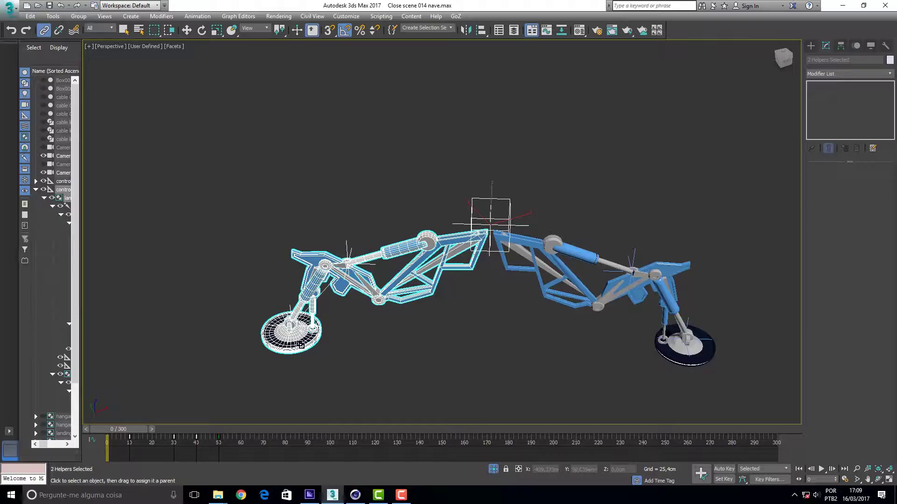
left_click_drag(124, 432, 107, 464)
left_click(43, 30)
left_click_drag(107, 430, 127, 432)
key("l")
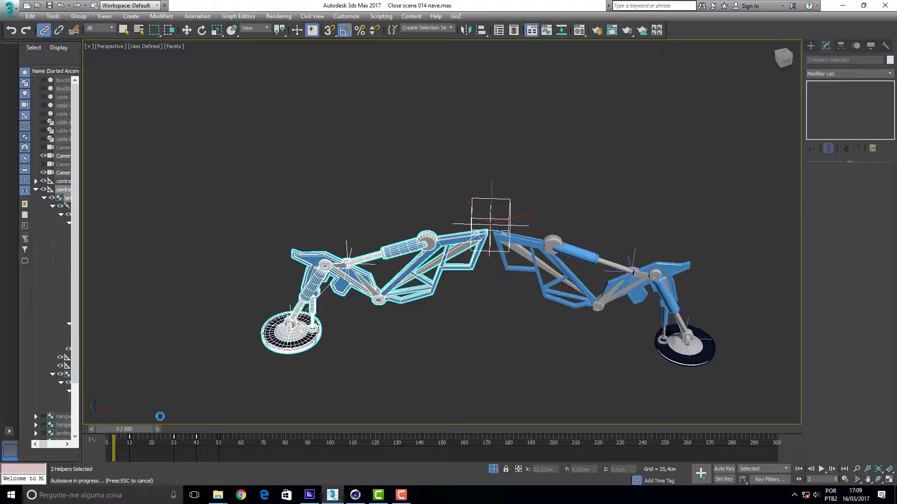
mouse_move(144, 428)
left_mouse_down()
mouse_move(230, 428)
mouse_move(136, 429)
left_mouse_up()
Delete the mirrored landing leg copy with its control helper and select the original land002 leg group.
key("Delete")
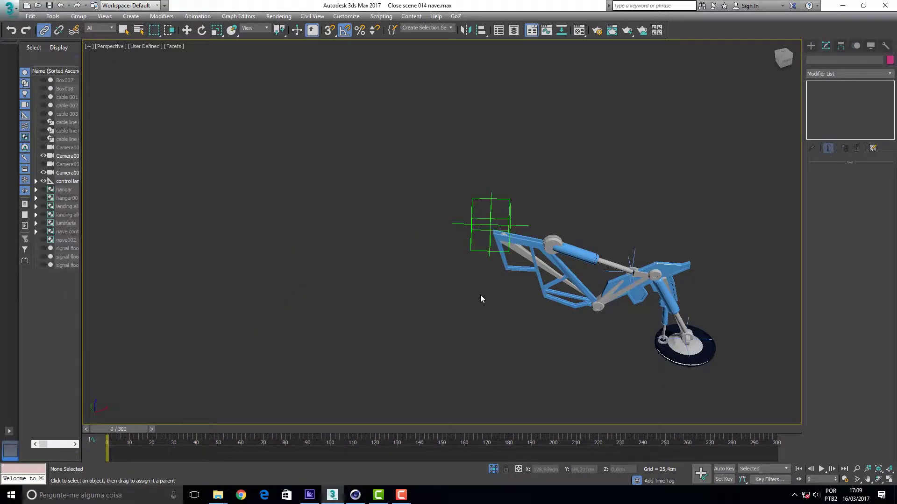
left_click(524, 247)
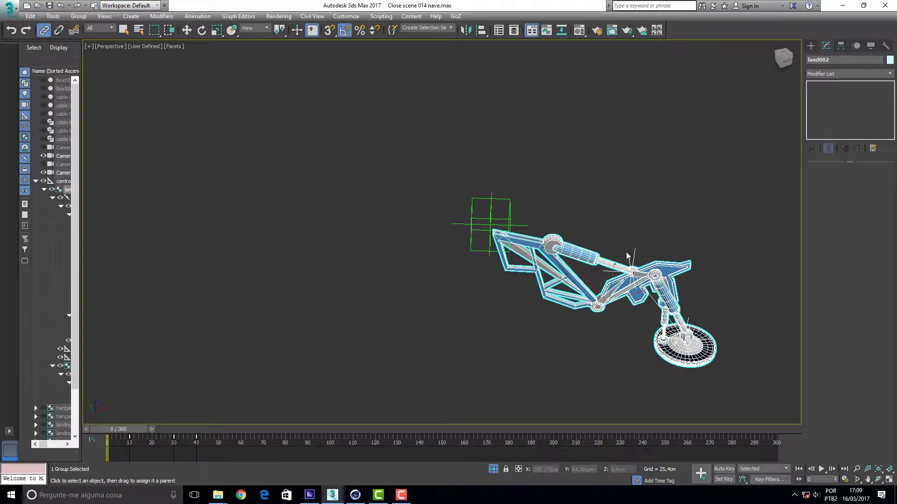
left_click_drag(788, 59, 785, 63)
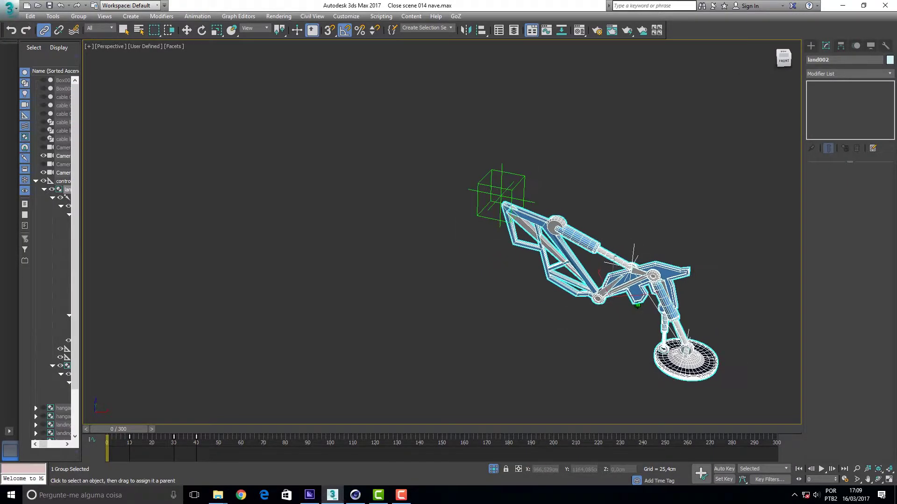
Switch to Cinema 4D to examine the ship's landing legs around frame 106, and return to 3ds Max.
left_click(356, 496)
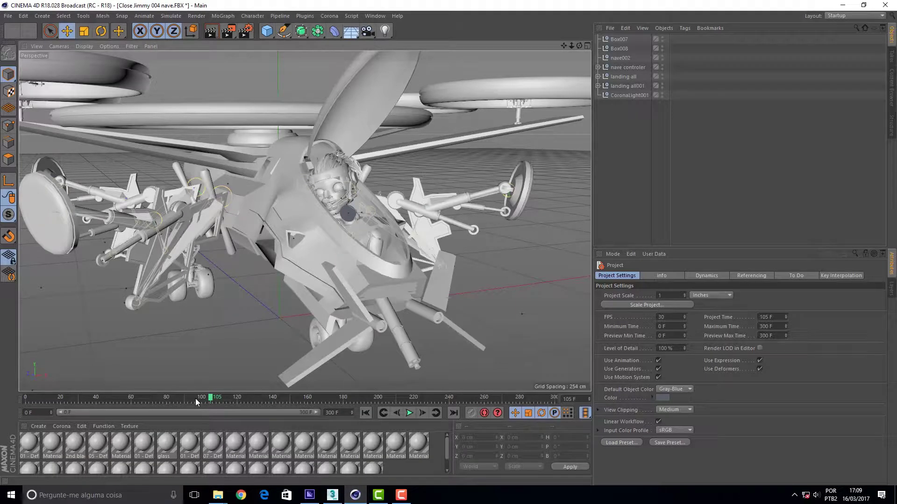
mouse_move(213, 403)
left_mouse_down()
mouse_move(44, 382)
mouse_move(212, 398)
left_mouse_up()
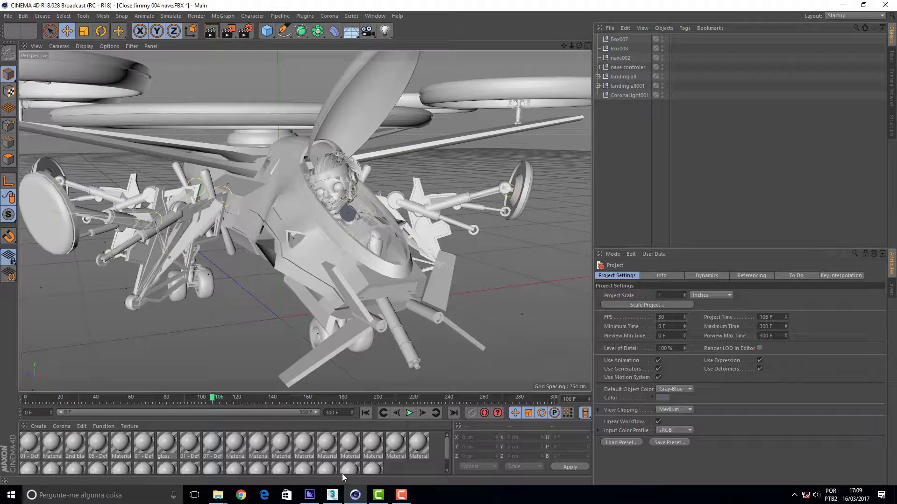
left_click(332, 496)
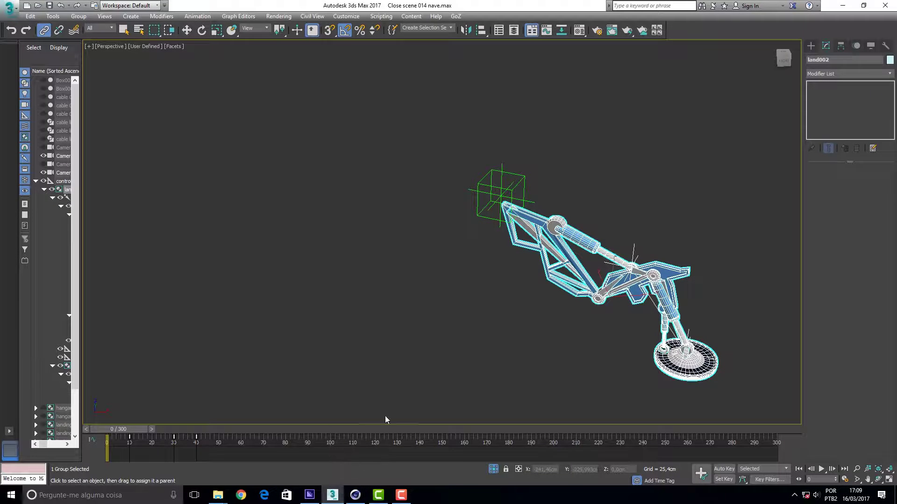
Change the viewport to Front and draw a circle spline with a radius of about 32 cm beside the landing leg.
left_click(112, 47)
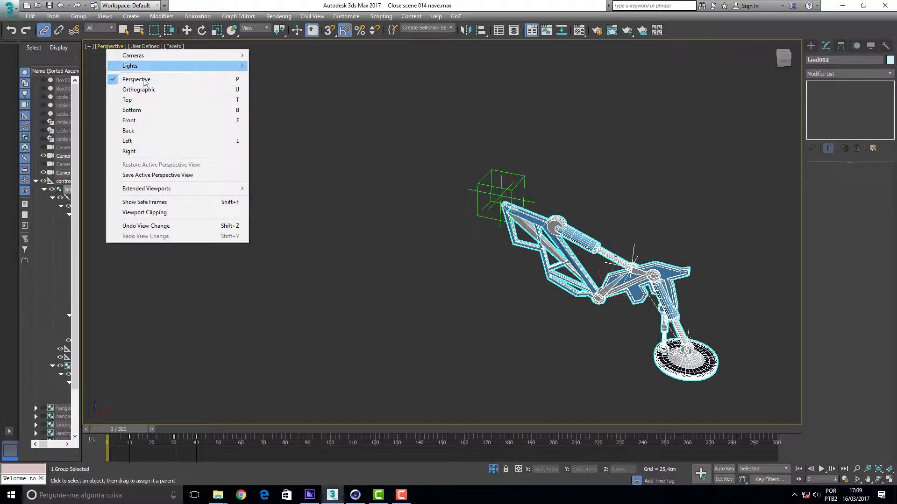
left_click(155, 122)
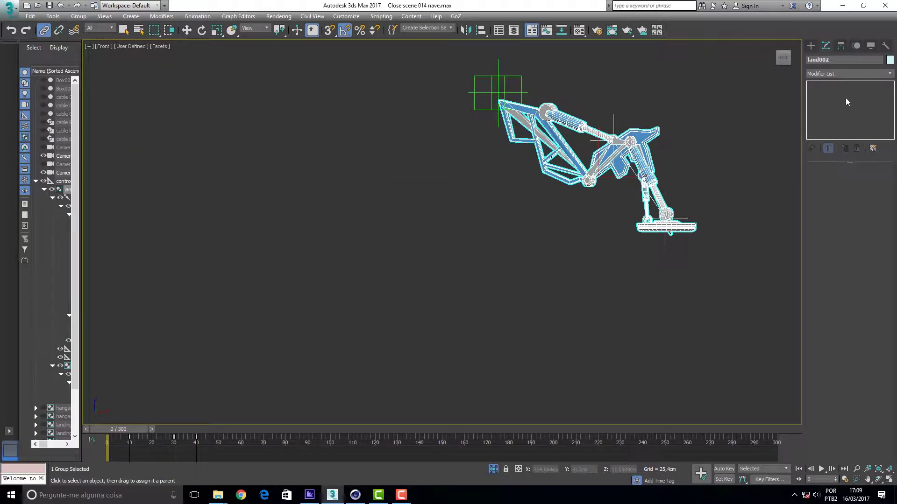
left_click(811, 45)
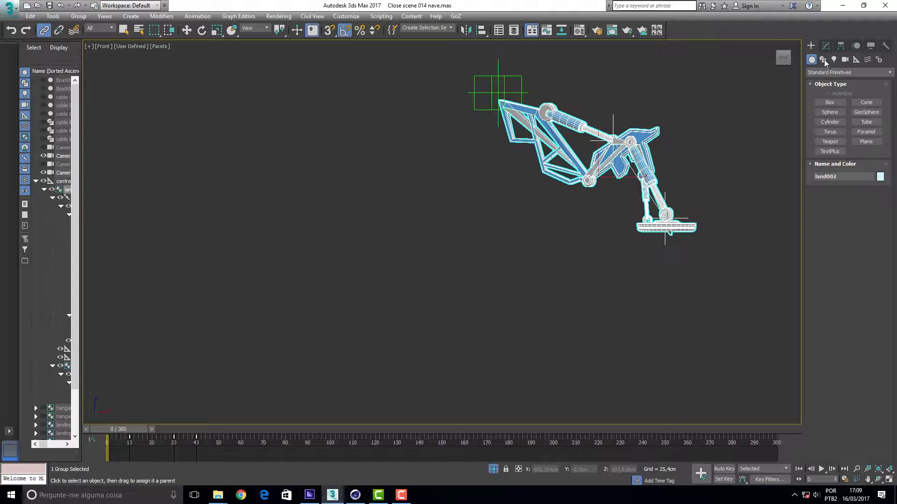
left_click(823, 59)
left_click(829, 120)
left_click_drag(398, 164, 413, 183)
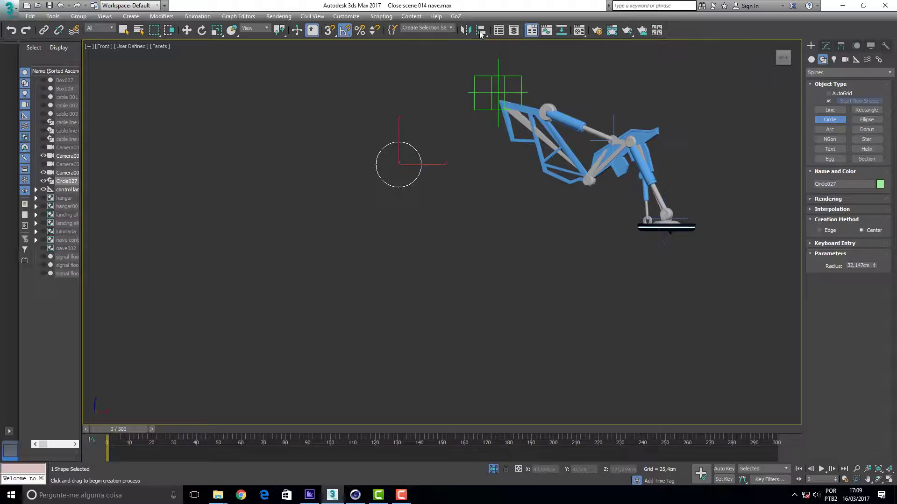
Align the circle to the control land 01 helper, centre to centre in X, Y and Z, matching orientation on all axes.
left_click(481, 31)
left_click(498, 93)
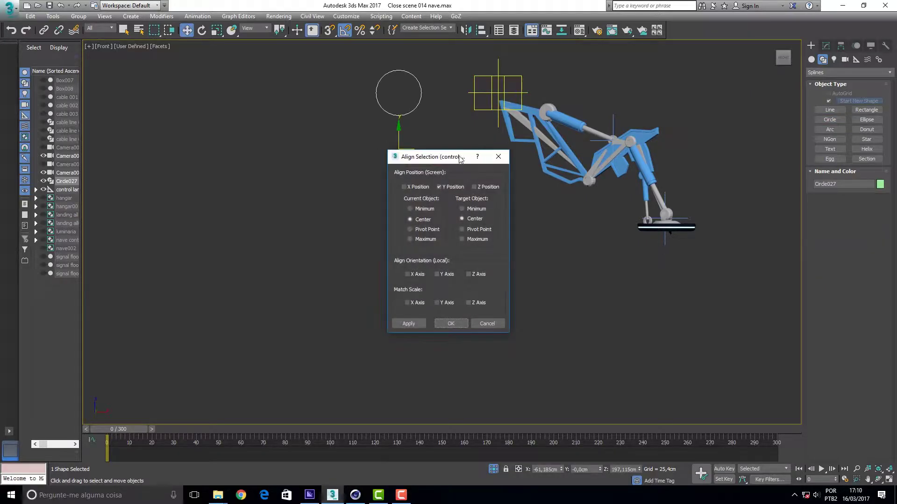
left_click(405, 187)
left_click(474, 187)
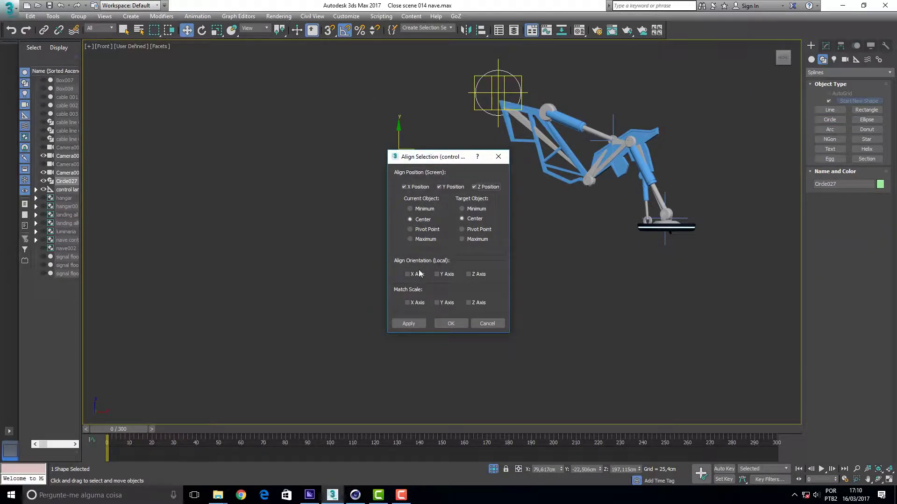
left_click(407, 274)
left_click(450, 323)
Select the control land 01 helper to see its keyframes, go to frame 10, and reselect the circle.
left_click_drag(783, 60, 788, 90)
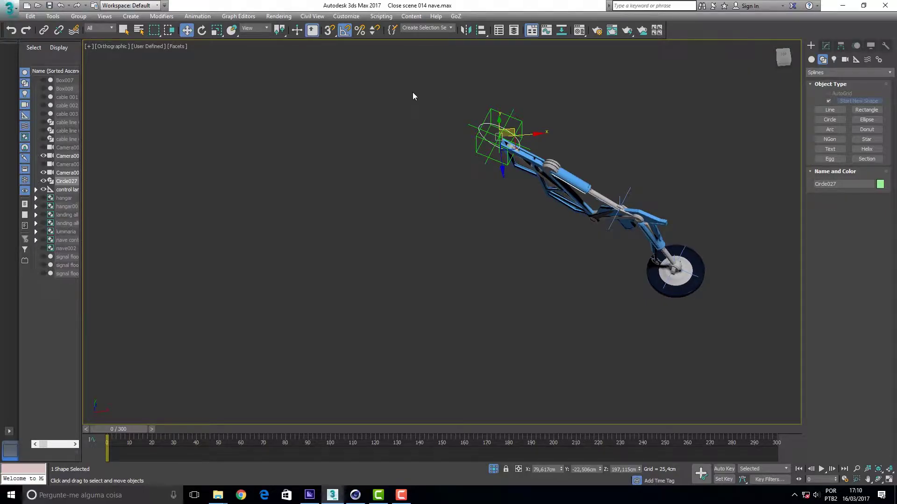
left_click(478, 156)
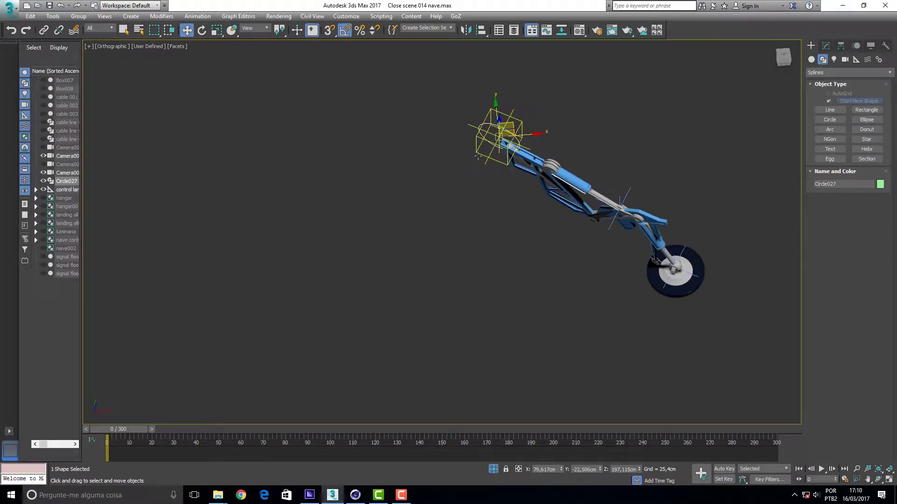
mouse_move(137, 429)
left_mouse_down()
mouse_move(241, 430)
mouse_move(154, 427)
left_mouse_up()
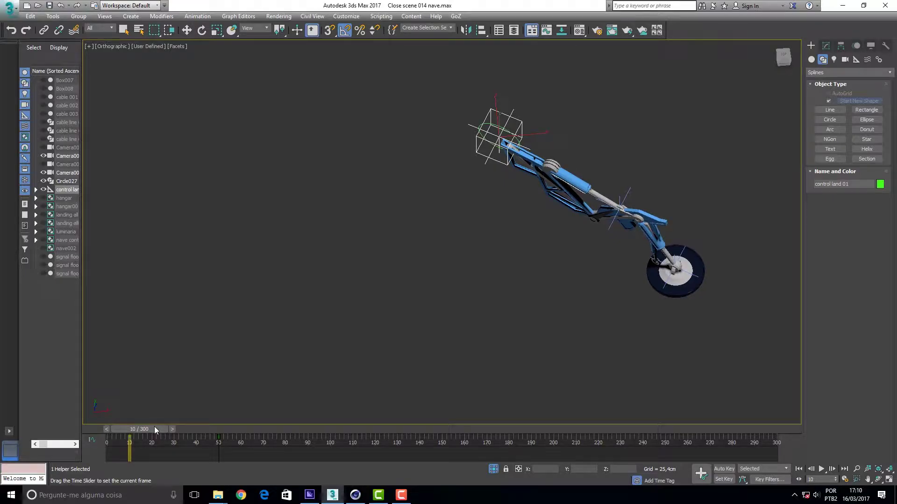
key("w")
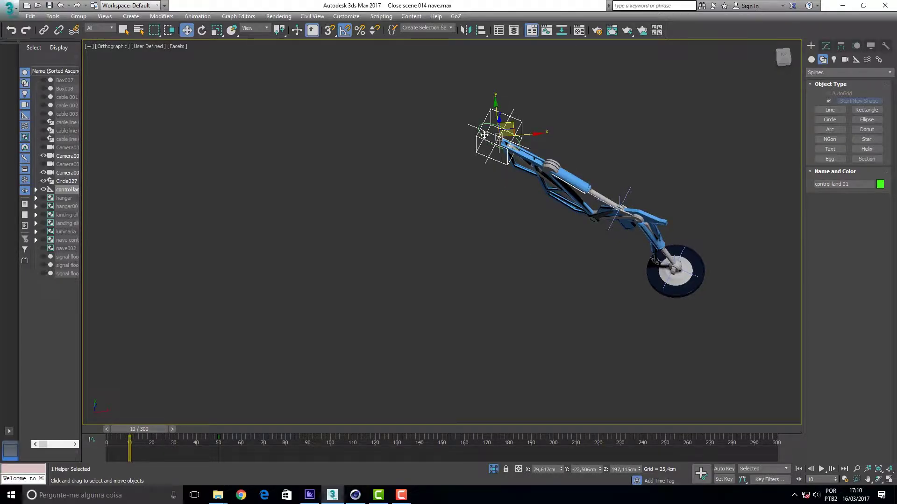
left_click(485, 135)
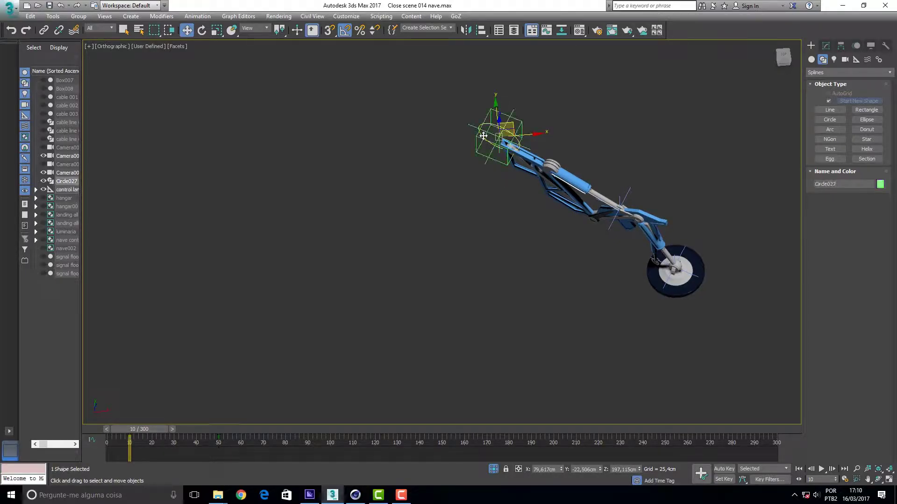
Record a key at frame 49 with Auto Key by aligning the circle's position and orientation to the helper, and return to frame 0.
left_click(724, 468)
left_click_drag(150, 429, 234, 438)
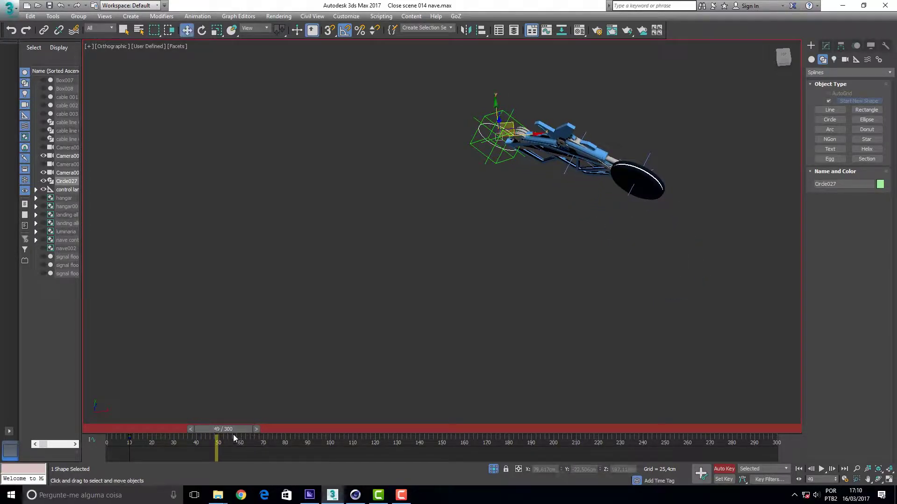
left_click(481, 29)
left_click(489, 142)
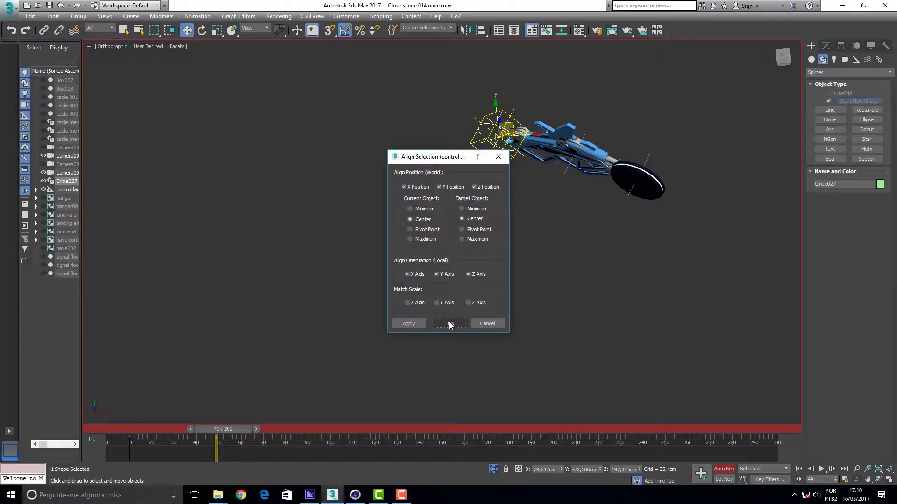
left_click(450, 323)
left_click_drag(237, 433, 107, 413)
key("w")
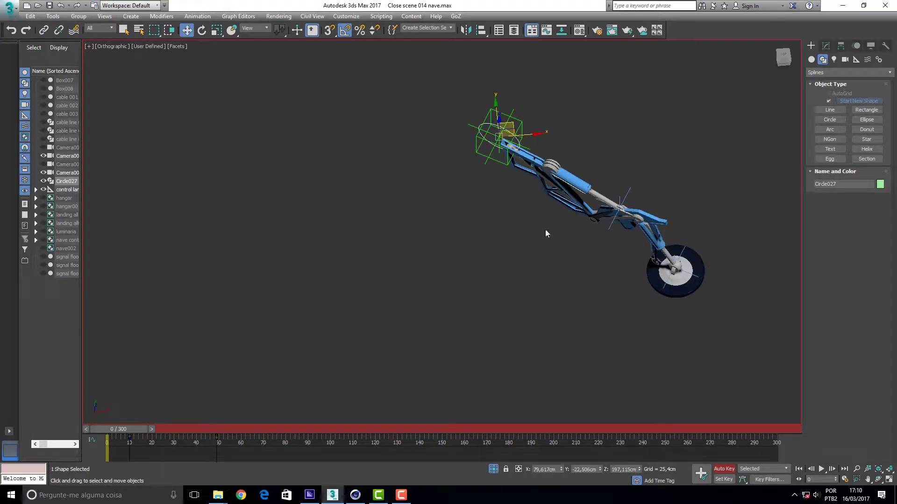
left_click(723, 471)
Delete the control land 01 helper box around the leg's pivot.
left_click(594, 145)
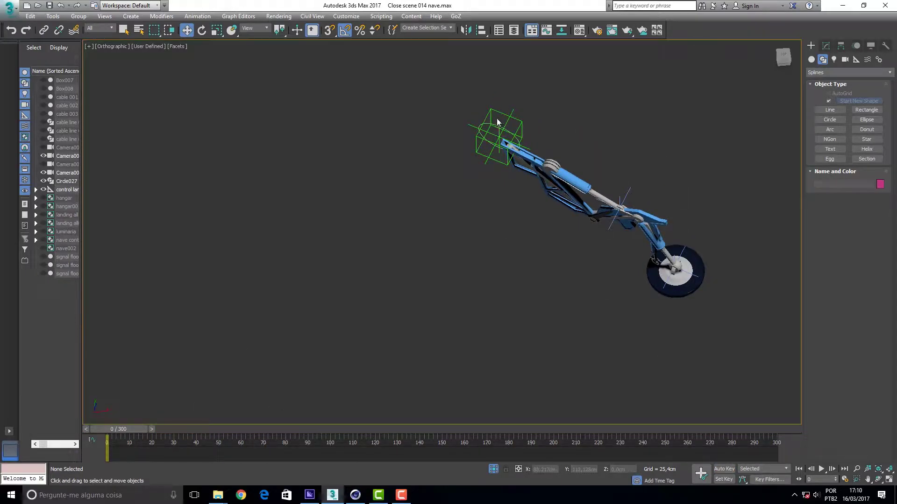
left_click(522, 123)
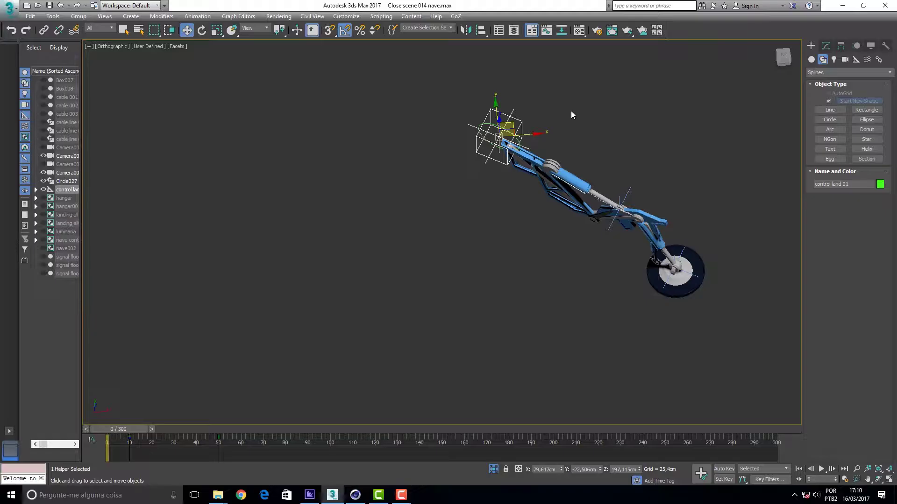
key("Delete")
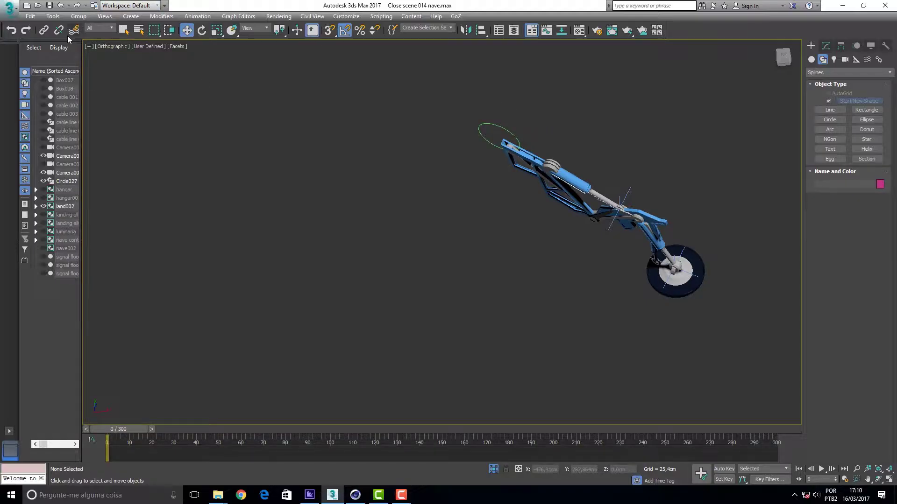
Link the land002 leg group to the circle as its parent and check the leg near the start of the timeline.
left_click(44, 30)
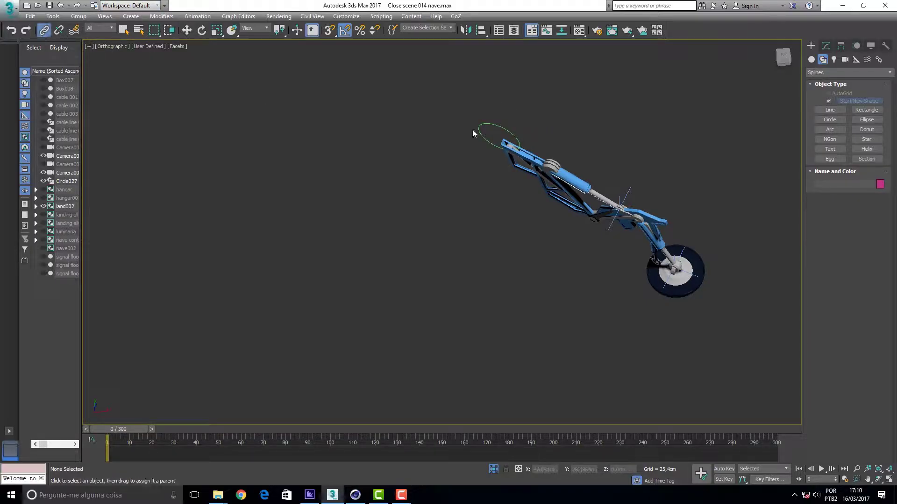
left_click(519, 139)
left_click_drag(508, 133, 508, 135)
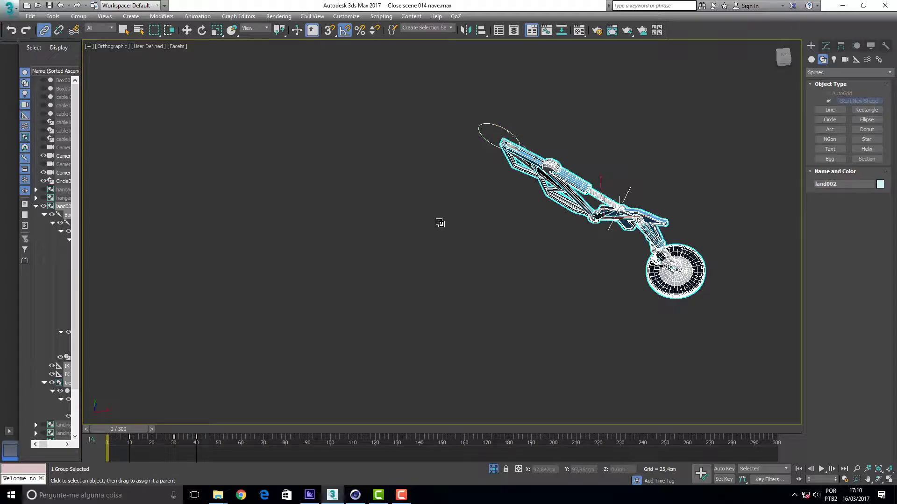
left_click_drag(133, 430, 82, 427)
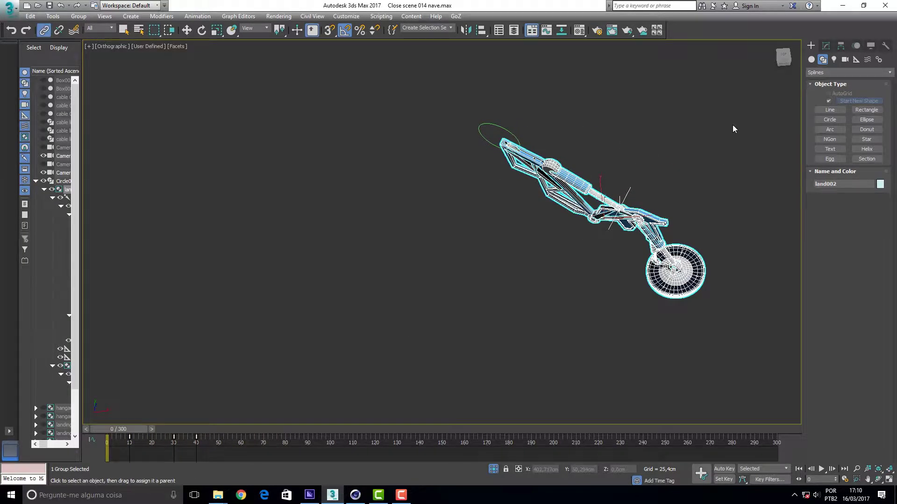
left_click_drag(783, 58, 731, 92)
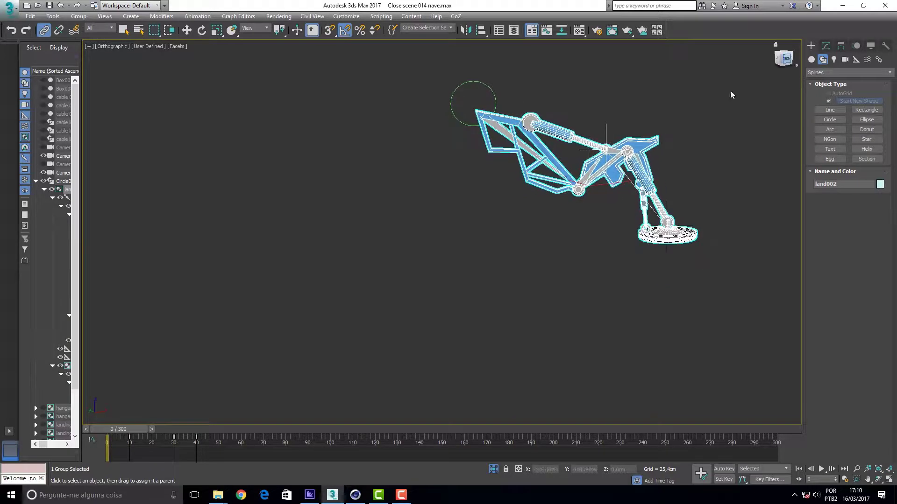
mouse_move(130, 428)
left_mouse_down()
mouse_move(288, 414)
mouse_move(142, 429)
left_mouse_up()
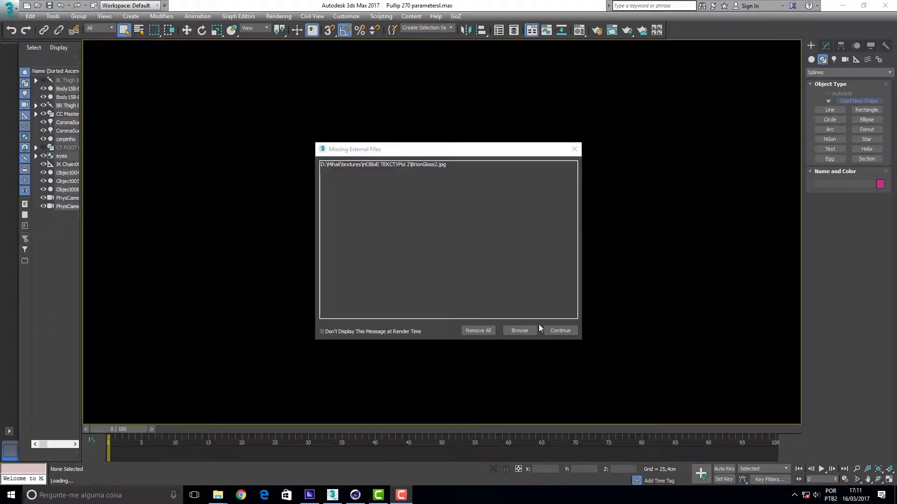
Finish opening Pullip 270 parametersl.max without resolving the missing texture file, and examine the character's foot rig controls.
left_click(562, 332)
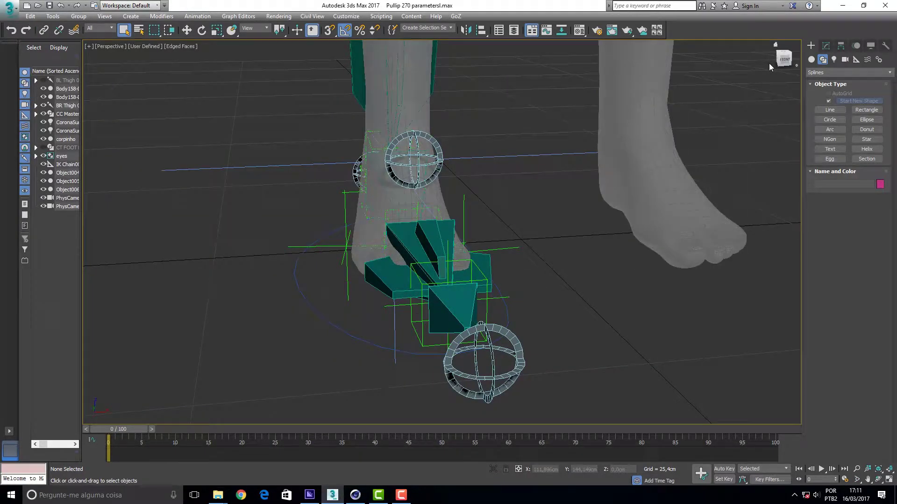
mouse_move(784, 59)
left_mouse_down()
mouse_move(748, 51)
mouse_move(774, 71)
mouse_move(795, 67)
left_mouse_up()
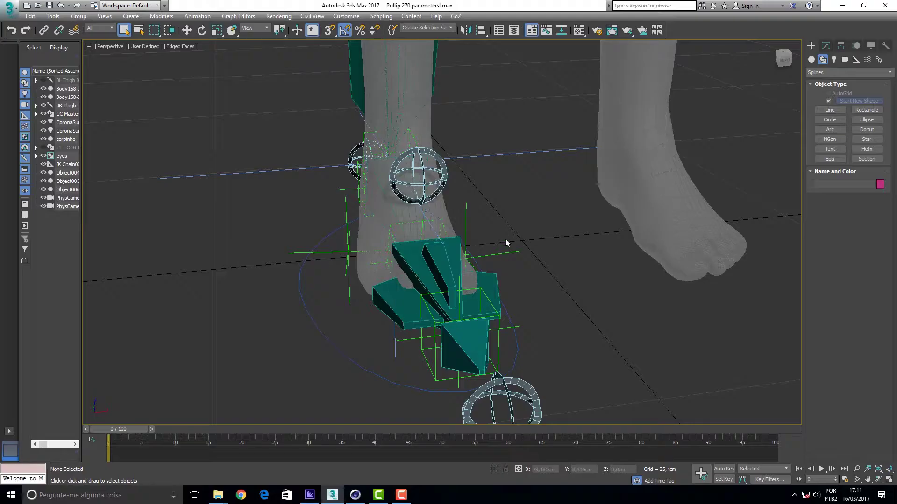
scroll(509, 224, "down", 10)
scroll(513, 211, "up", 4)
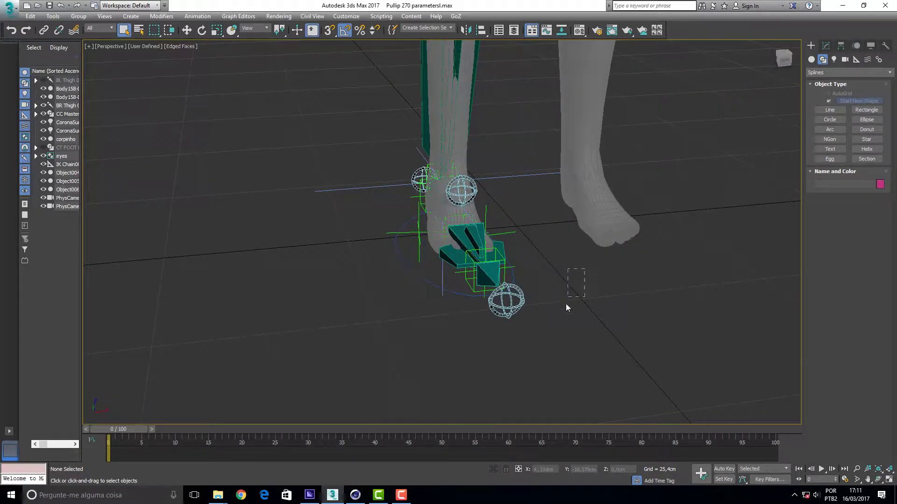
Try moving the right foot's CC Master R control circle to test the leg rig, and undo the move.
left_click(867, 479)
left_click_drag(731, 355, 481, 274)
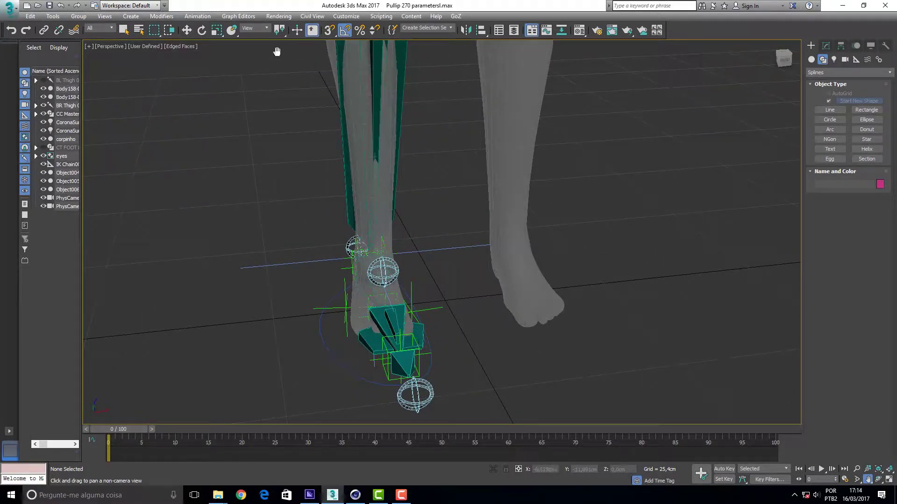
left_click(186, 30)
left_click(355, 360)
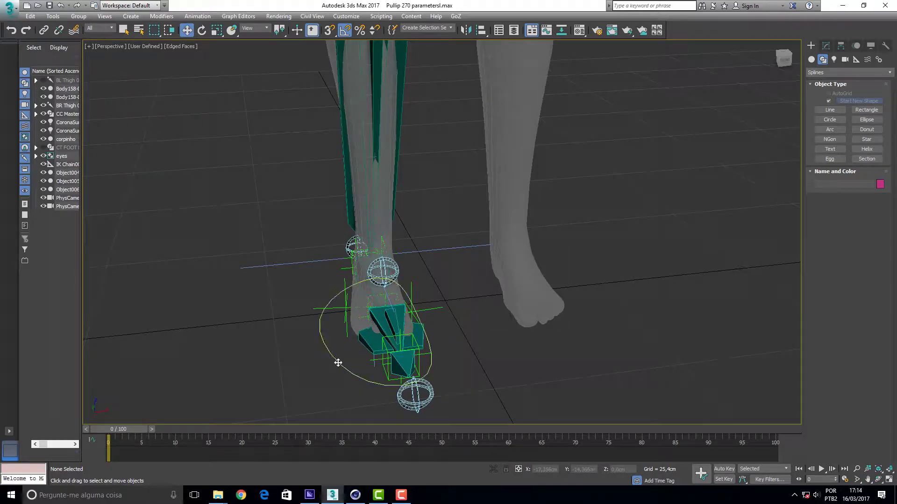
left_click_drag(369, 227, 388, 234)
key("ctrl+z")
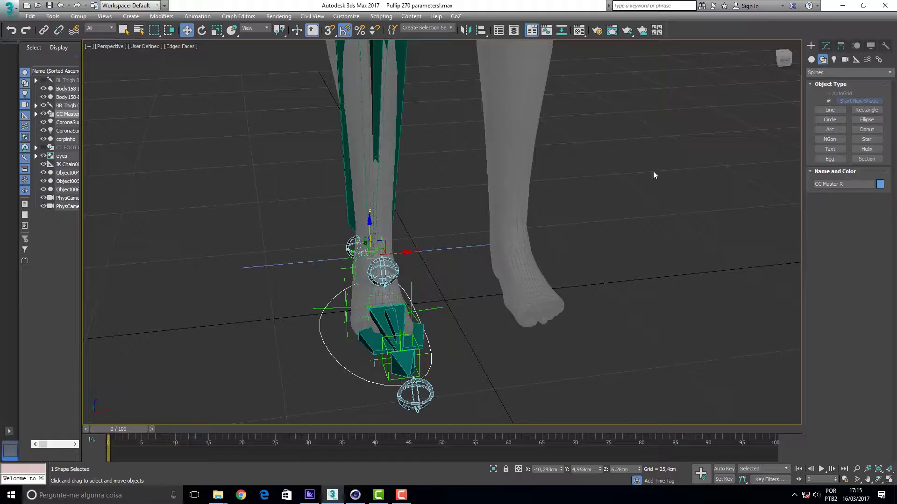
middle_click_drag(378, 360, 435, 329, "alt")
Unhide the left leg rig and test it by raising the CT FOOT LEFT circle about 1.9 cm, without keeping the move.
right_click(657, 144)
left_click(699, 101)
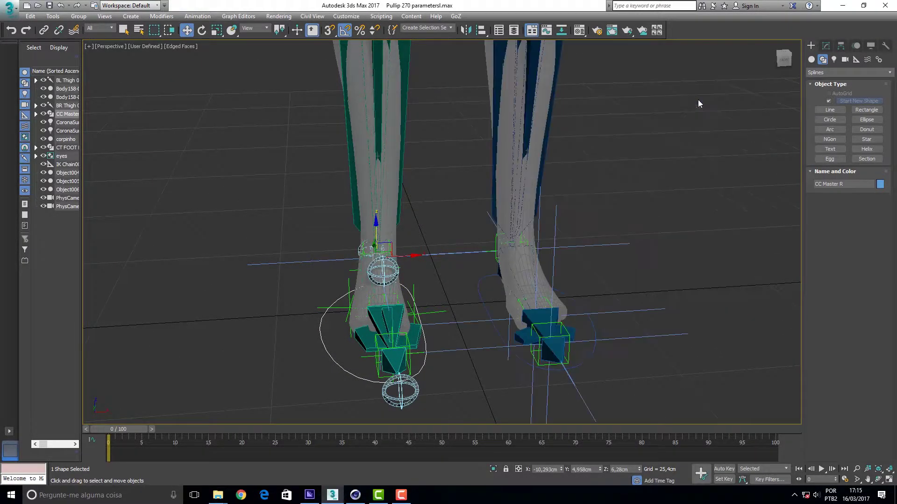
left_click(579, 307)
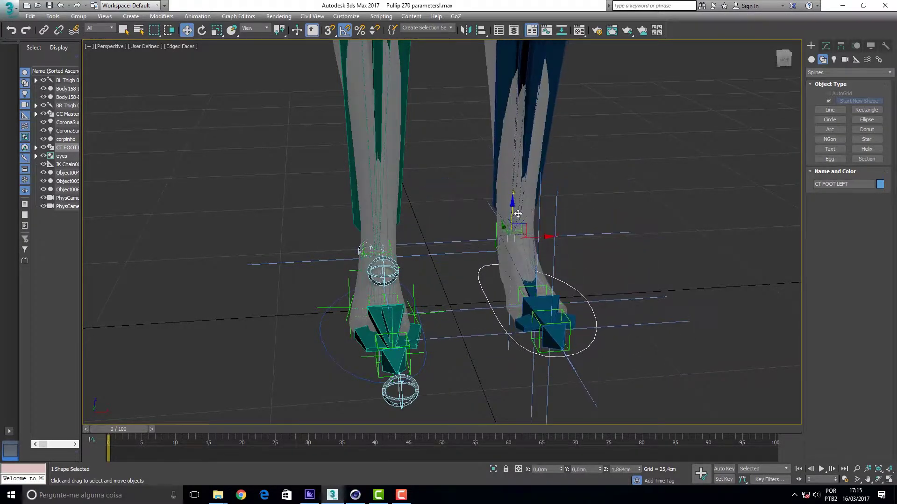
left_click(655, 187)
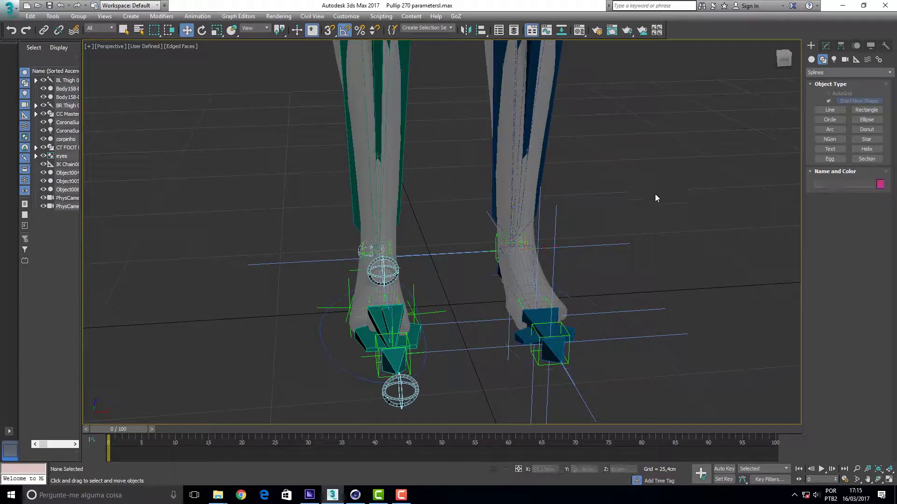
Preview a mirrored copy of the left leg rig across X, leaving out the body mesh, and cancel the mirror.
left_click_drag(497, 367, 470, 385)
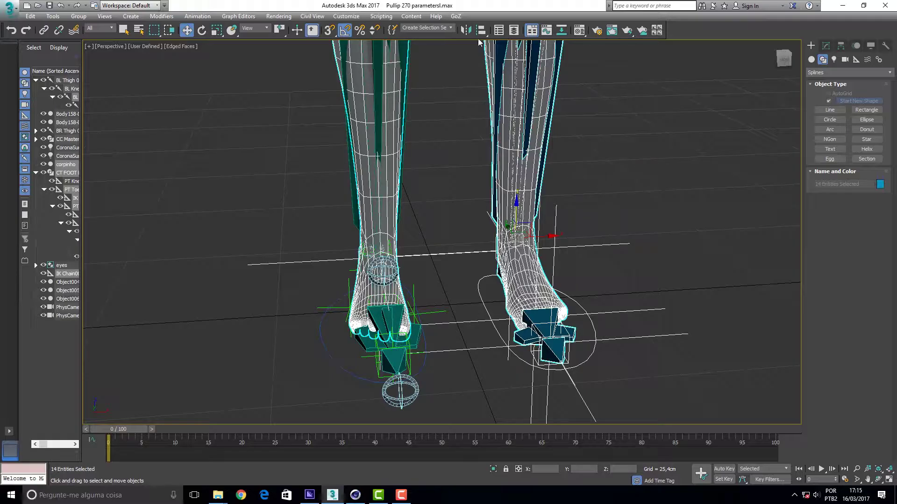
left_click(522, 174, "alt")
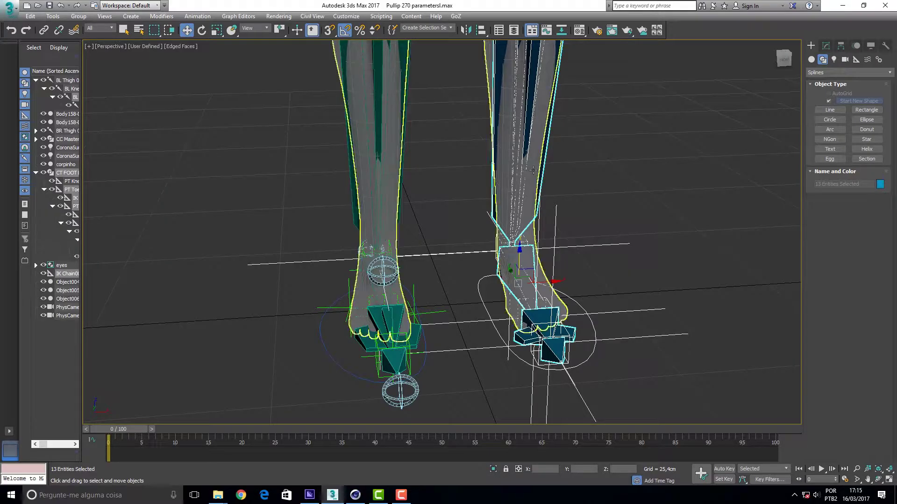
left_click(465, 30)
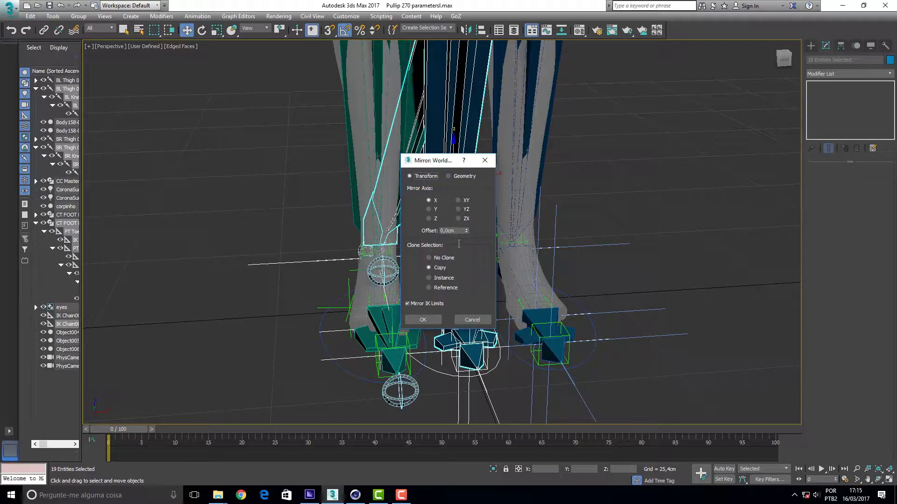
left_click(472, 320)
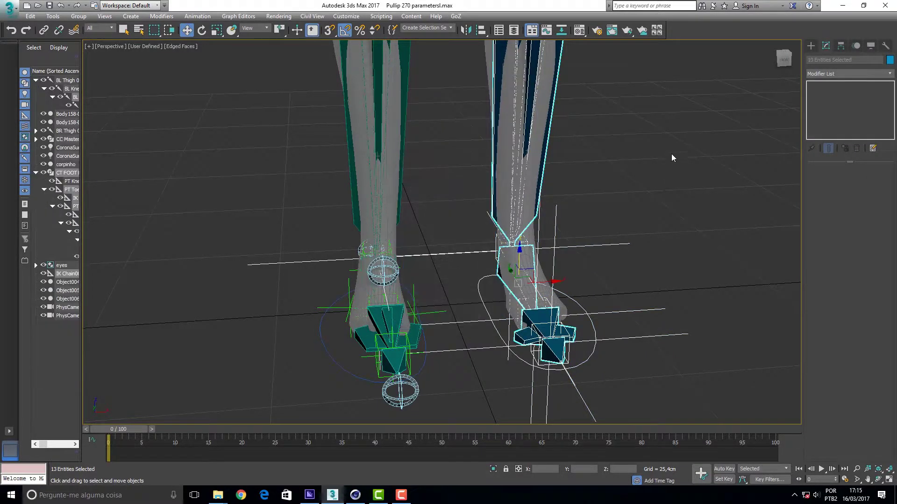
Examine the bones and helpers of both lower legs from several angles, ending close on the right foot.
left_click_drag(787, 61, 768, 59)
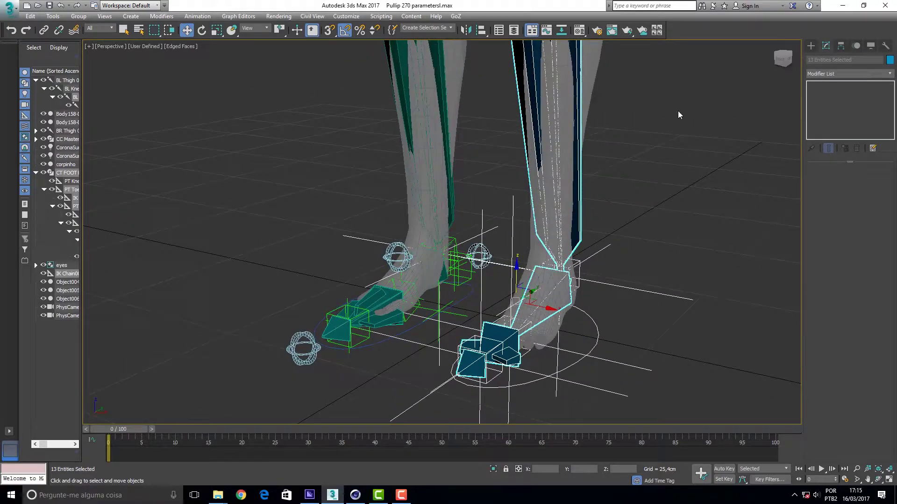
scroll(680, 114, "down", 5)
scroll(680, 114, "up", 2)
left_click(868, 480)
left_click_drag(678, 172, 621, 277)
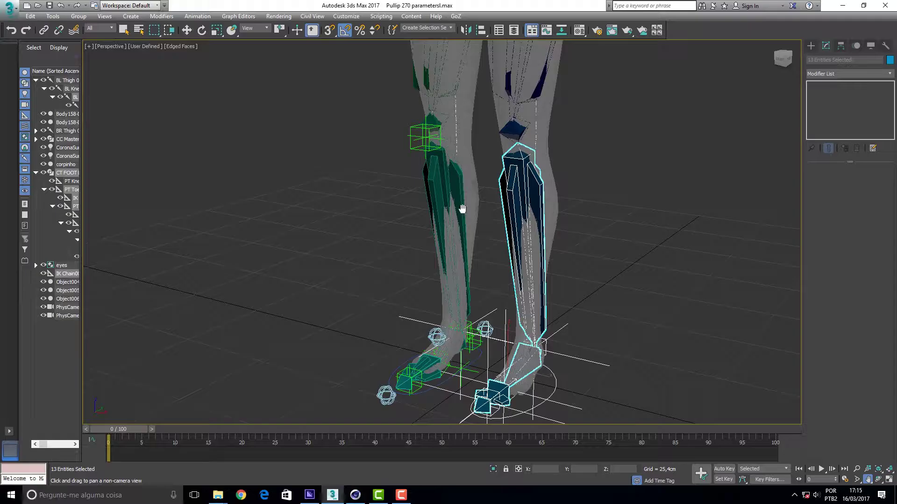
left_click(783, 58)
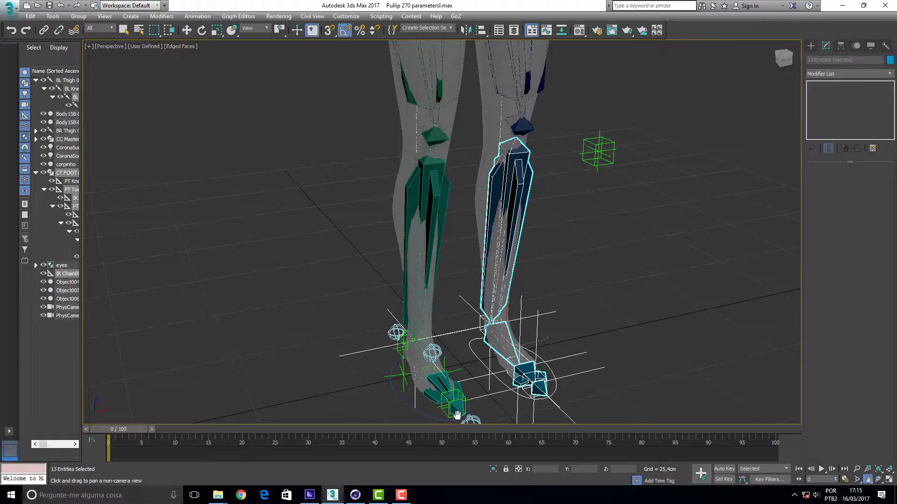
left_click(856, 469)
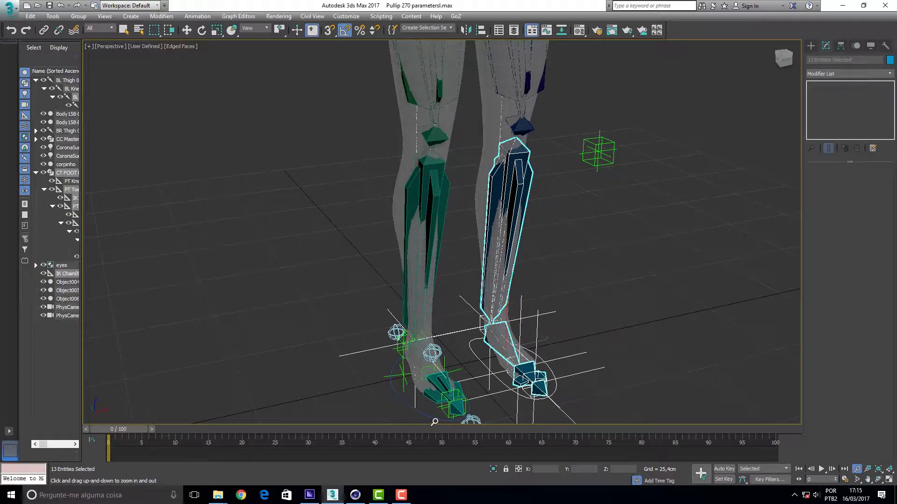
left_click_drag(436, 416, 433, 386)
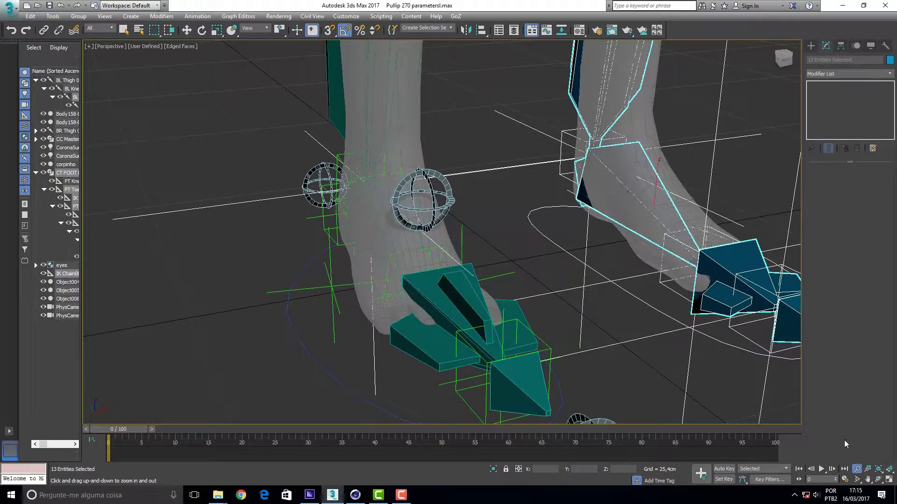
left_click(868, 480)
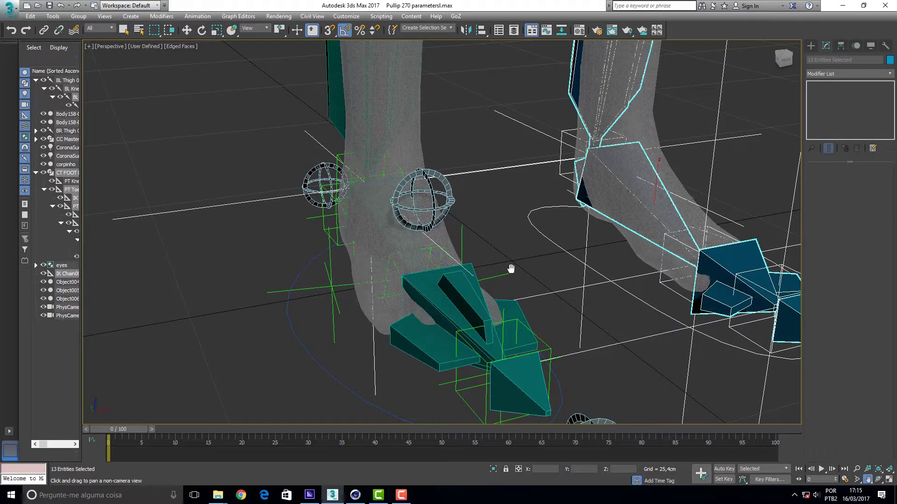
left_click(878, 480)
mouse_move(466, 274)
left_mouse_down()
mouse_move(437, 258)
mouse_move(453, 273)
left_mouse_up()
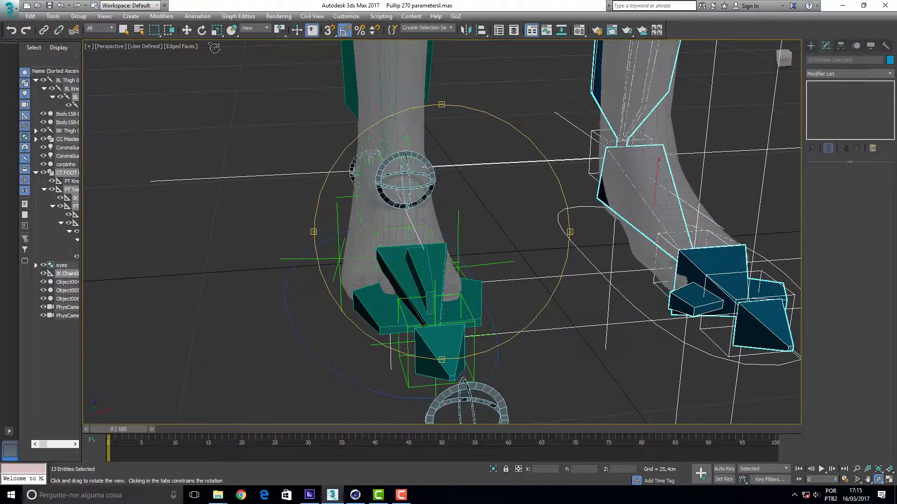
Inspect the bank point helpers on both sides of the right foot, including PT C Leg RL Bankk 01.
left_click(184, 33)
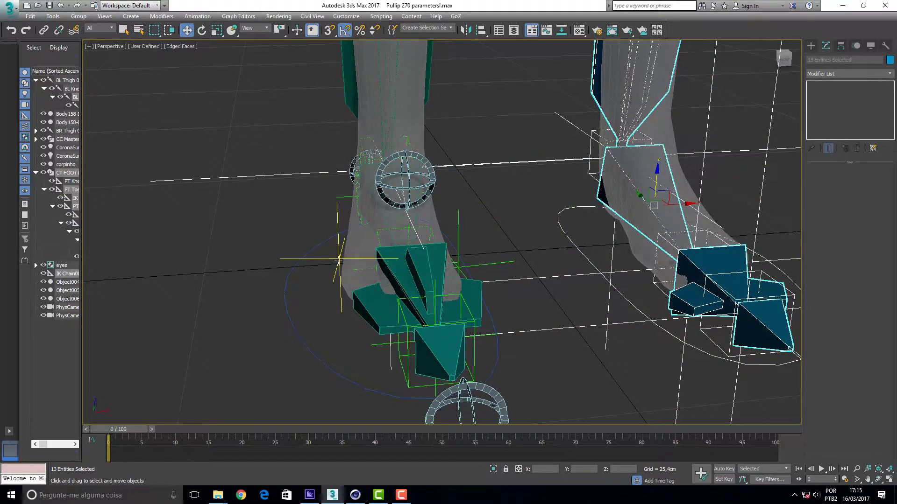
left_click(337, 259)
left_click(473, 265)
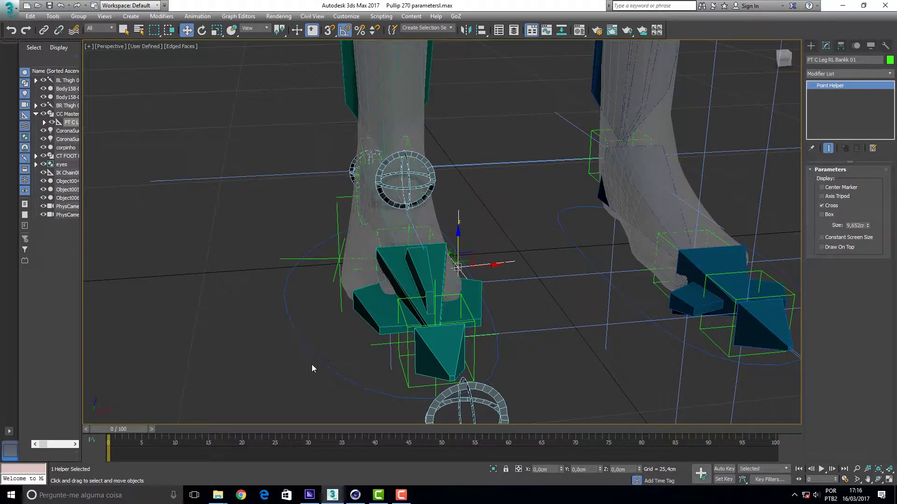
left_click_drag(141, 430, 306, 436)
right_click(306, 436)
scroll(539, 210, "down", 5)
scroll(539, 209, "up", 5)
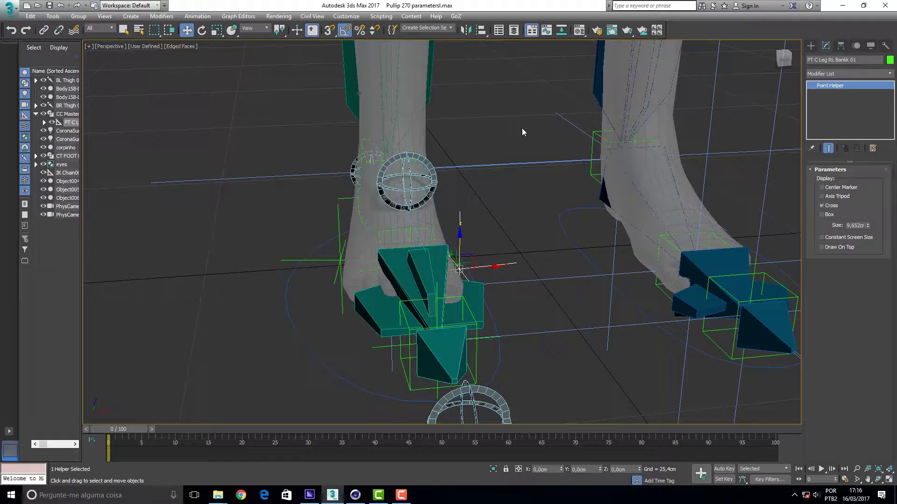
Try mirroring a copy of the right leg rig without the body mesh, examine it from several angles, and undo the mirror.
left_click_drag(532, 96, 281, 436)
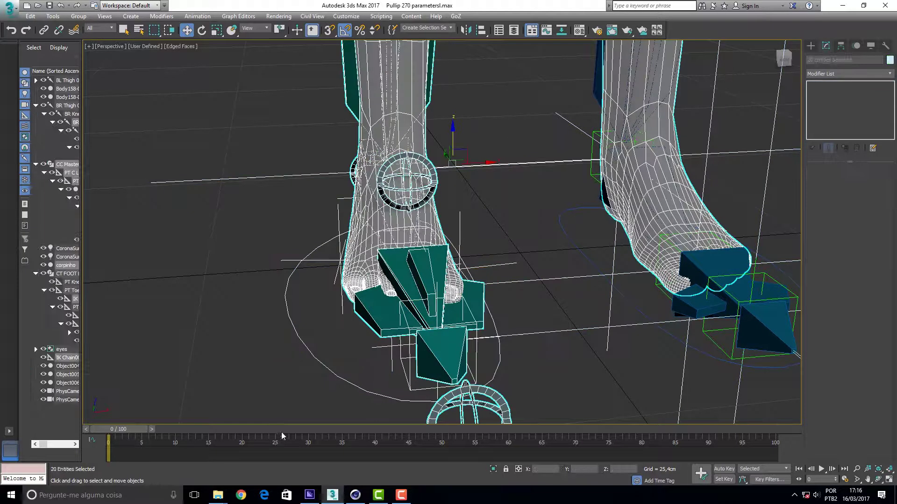
left_click(395, 102, "alt")
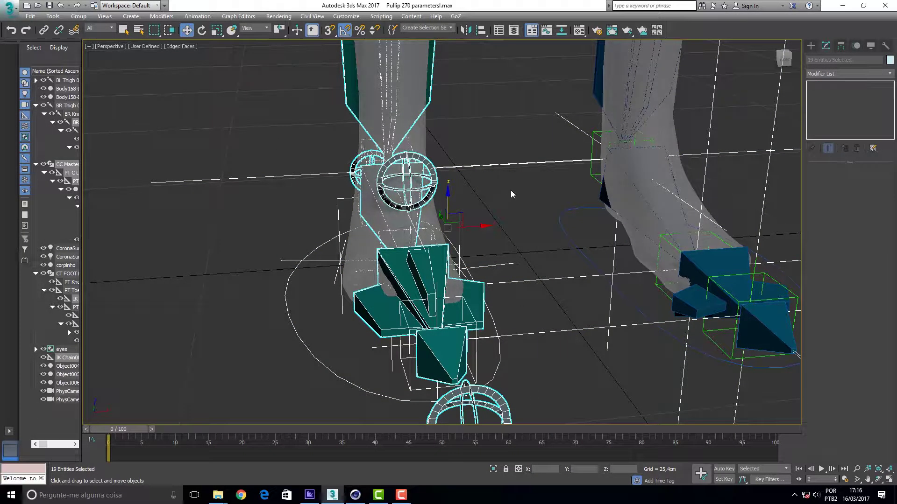
left_click(466, 30)
left_click(422, 319)
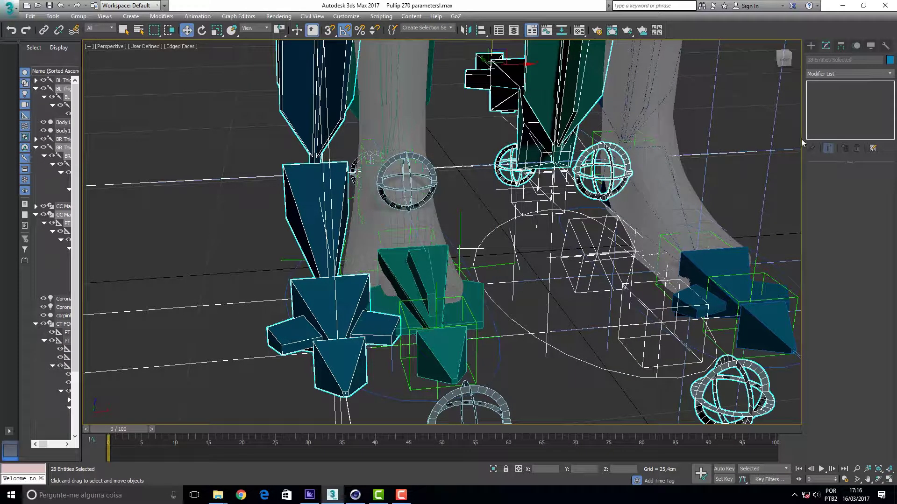
mouse_move(786, 61)
left_mouse_down()
mouse_move(865, 48)
mouse_move(838, 52)
left_mouse_up()
scroll(453, 158, "down", 6)
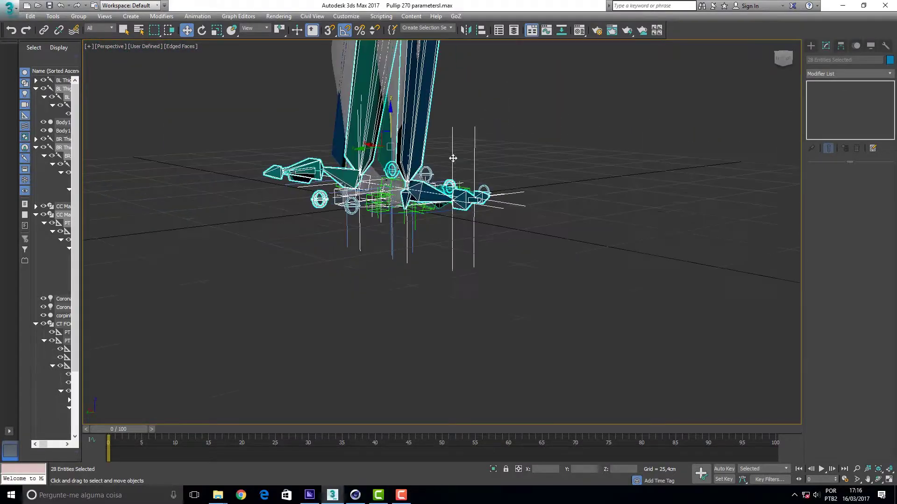
mouse_move(783, 58)
left_mouse_down()
mouse_move(766, 63)
mouse_move(792, 56)
mouse_move(779, 60)
left_mouse_up()
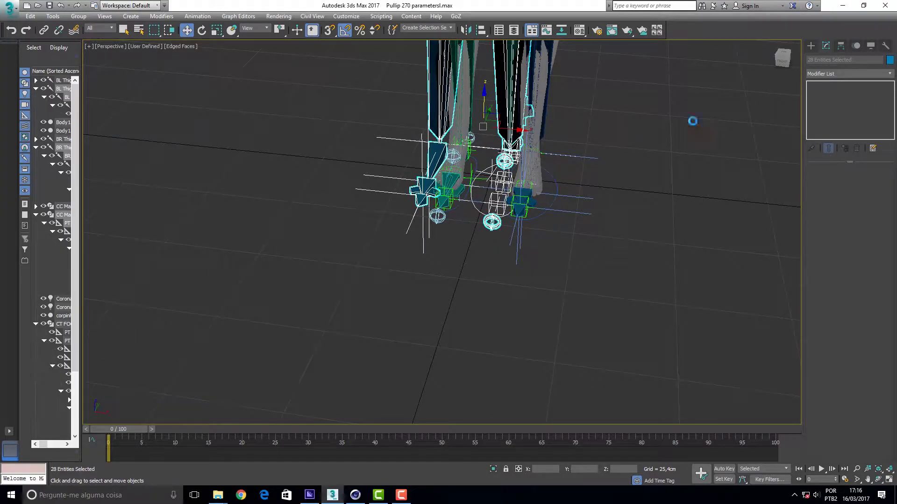
left_click(694, 123)
Compare the control circles and point helpers of both feet up close from the front, the side and above.
left_click_drag(784, 59, 786, 58)
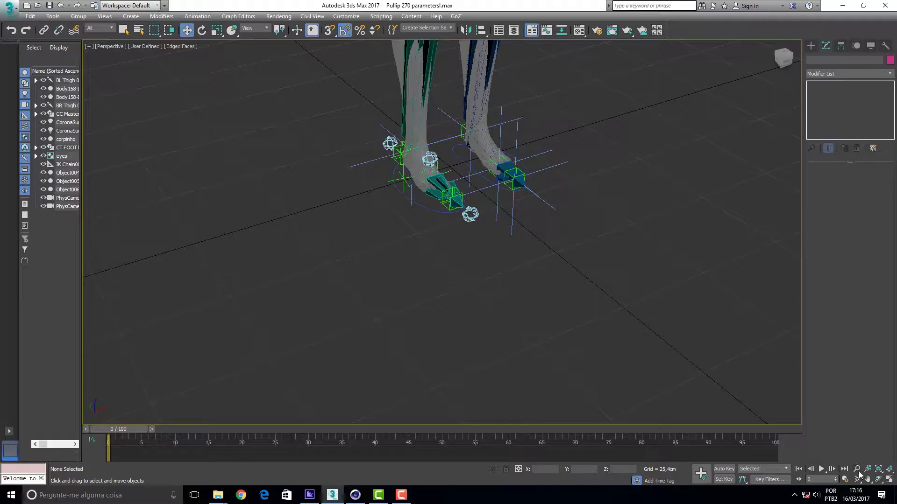
left_click(856, 468)
left_click_drag(438, 150, 435, 113)
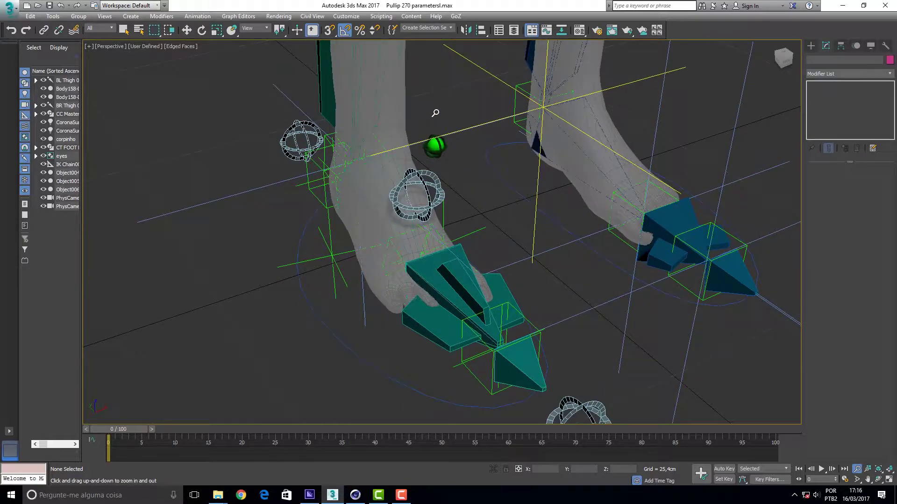
left_click_drag(785, 57, 783, 59)
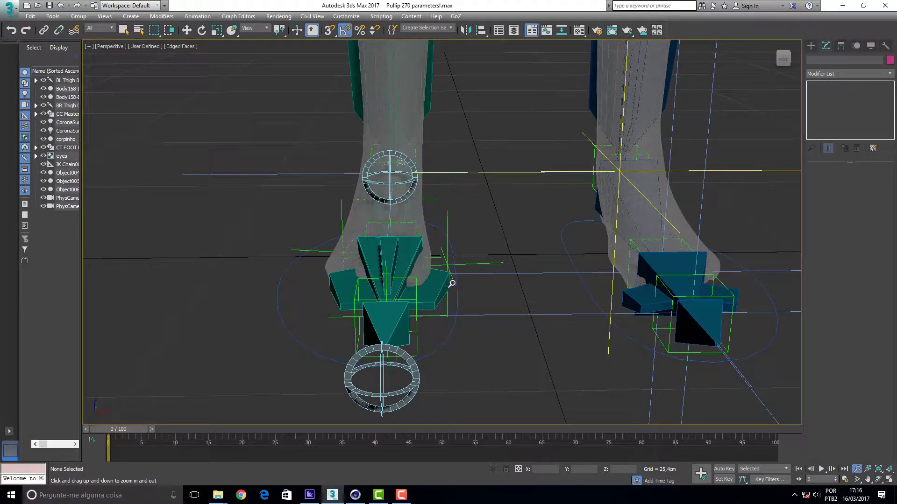
left_click_drag(784, 59, 784, 72)
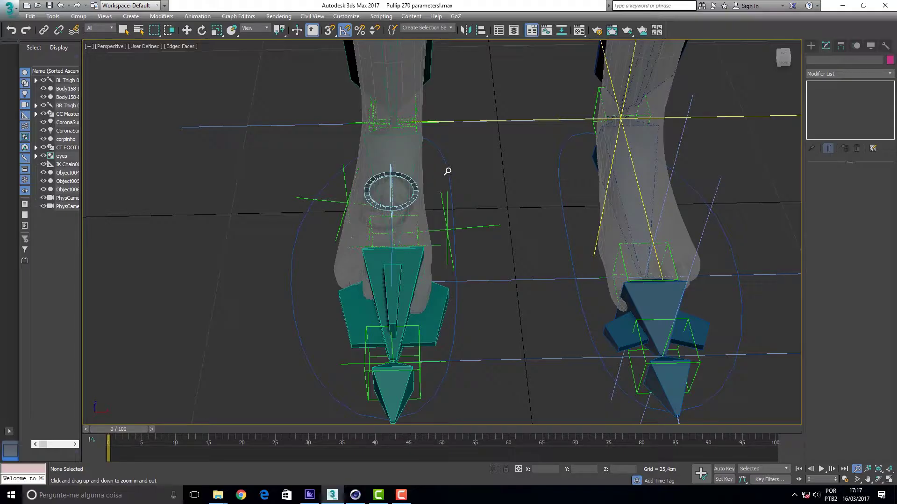
mouse_move(788, 62)
left_mouse_down()
mouse_move(758, 41)
mouse_move(804, 40)
mouse_move(795, 59)
left_mouse_up()
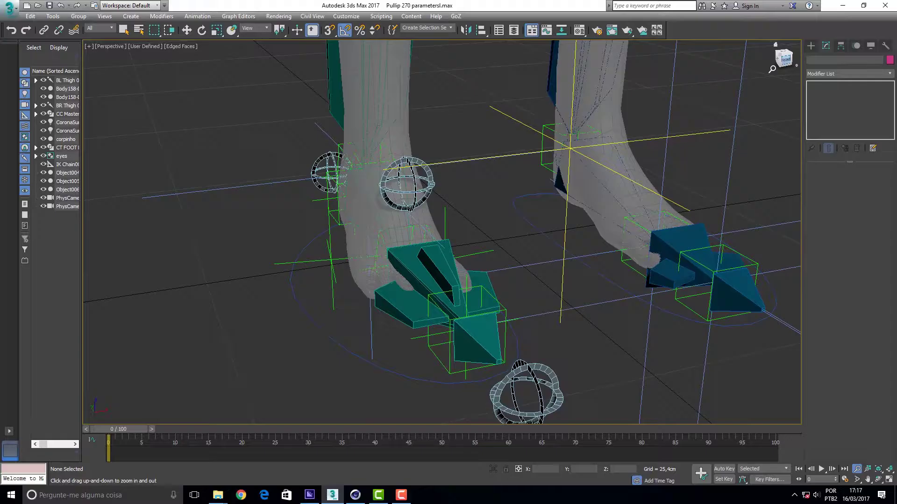
Review both lower leg rigs from knee to toes, including the box helper in front of the knee.
scroll(492, 192, "down", 6)
scroll(493, 192, "up", 3)
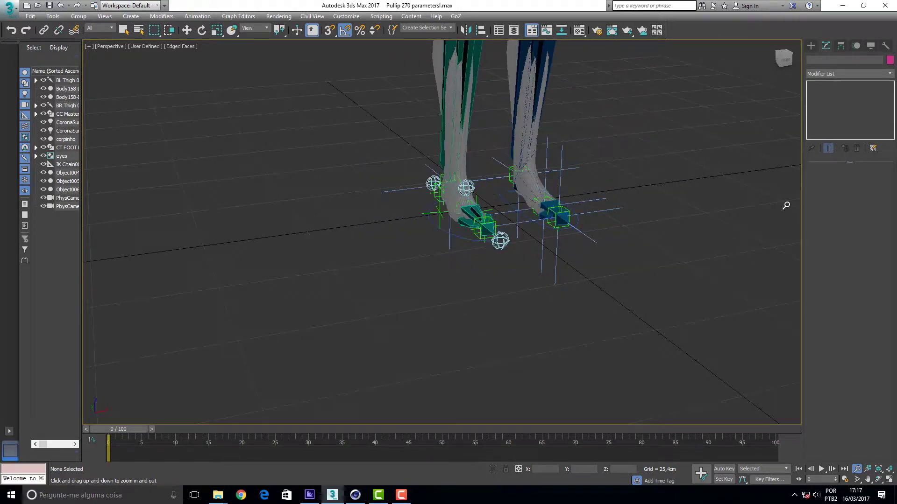
left_click(868, 483)
left_click_drag(662, 169, 585, 296)
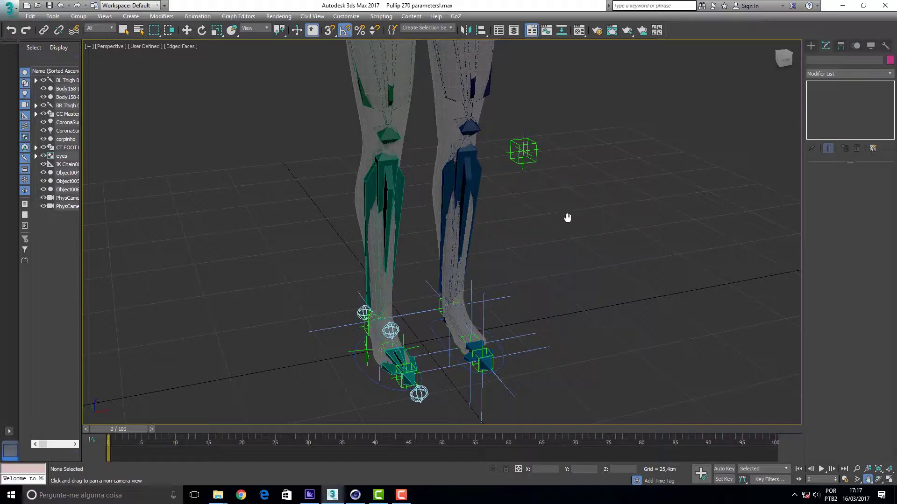
mouse_move(785, 58)
left_mouse_down()
mouse_move(747, 69)
mouse_move(790, 70)
mouse_move(787, 61)
left_mouse_up()
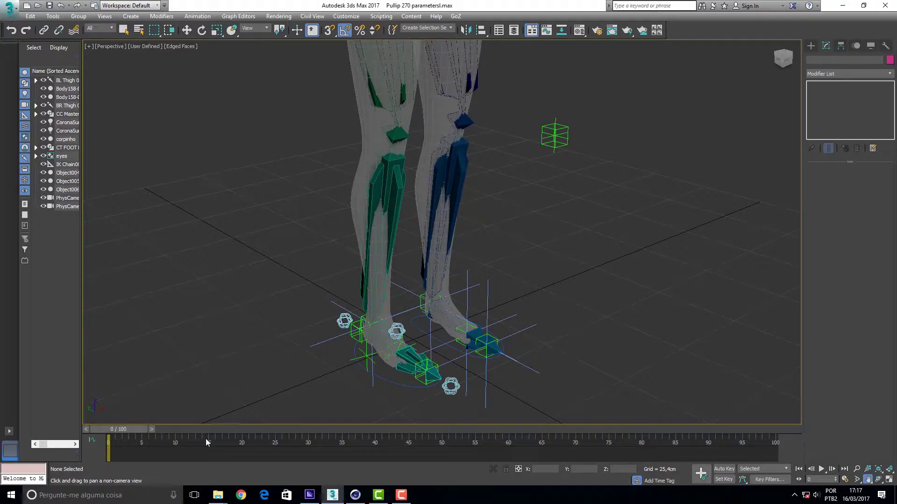
left_click_drag(133, 428, 53, 463)
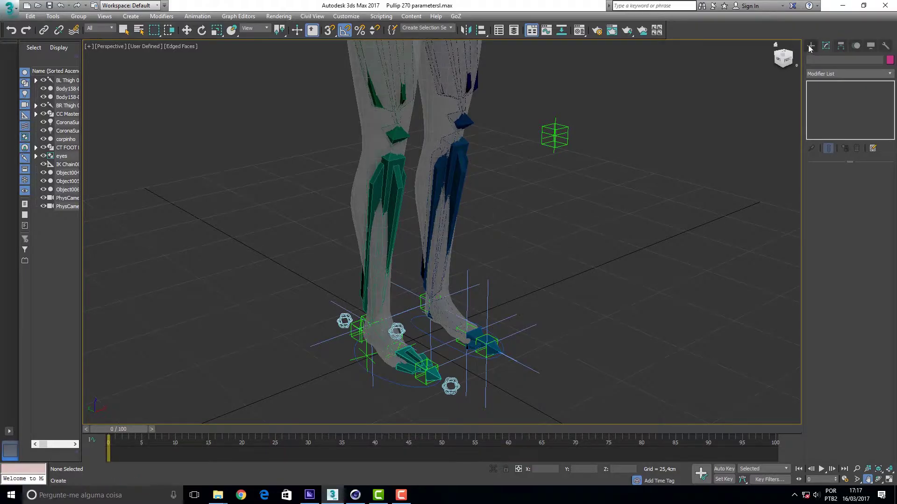
left_click_drag(792, 58, 787, 44)
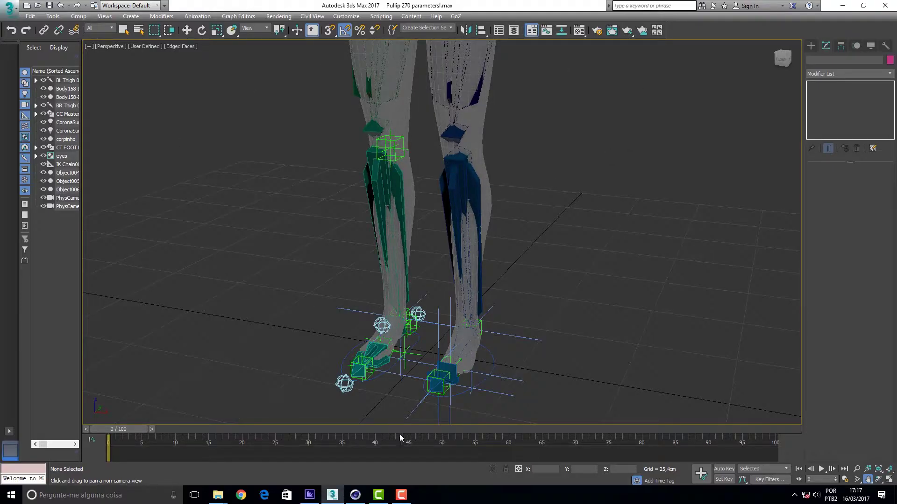
Switch to Cinema 4D and scrub the Close Jimmy 004 nave.FBX ship animation to frame 112.
left_click(355, 495)
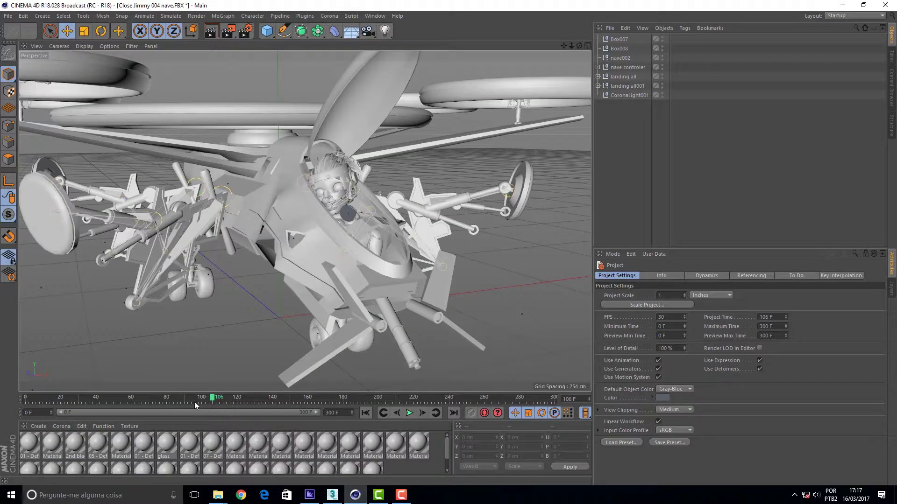
left_click_drag(211, 402, 222, 385)
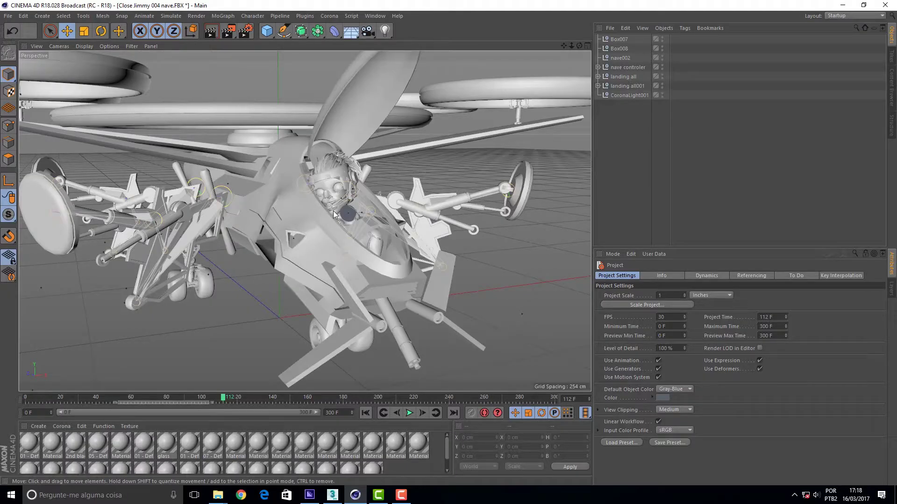
left_click(402, 496)
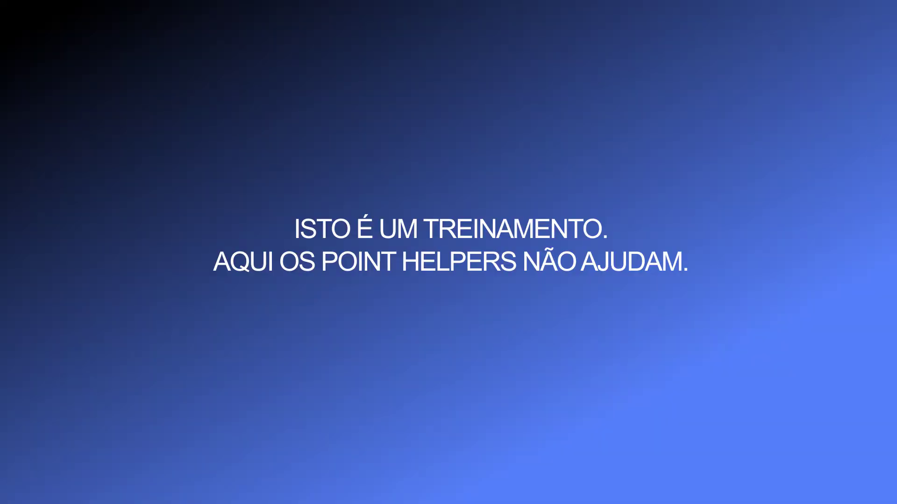